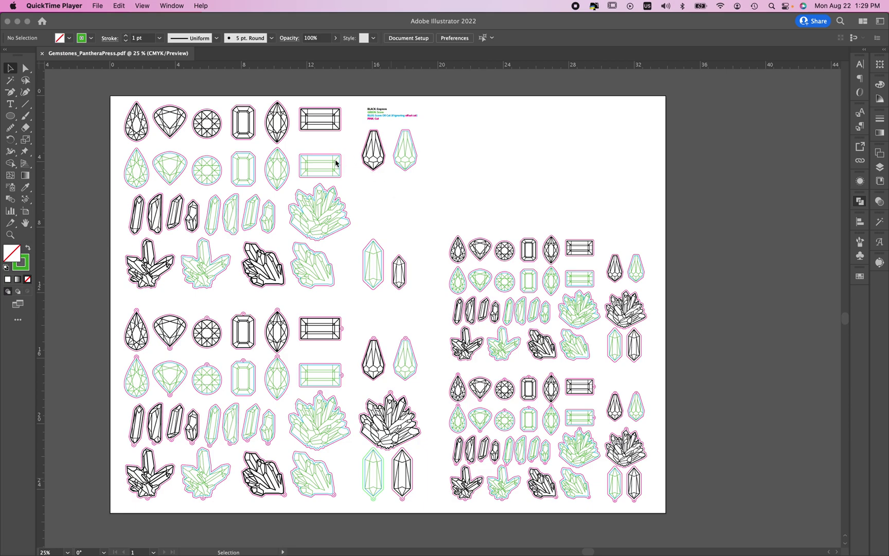
Check the dimensions of the green crystal cluster without a hanging loop, and look over the gemstone designs
click(360, 188)
click(308, 226)
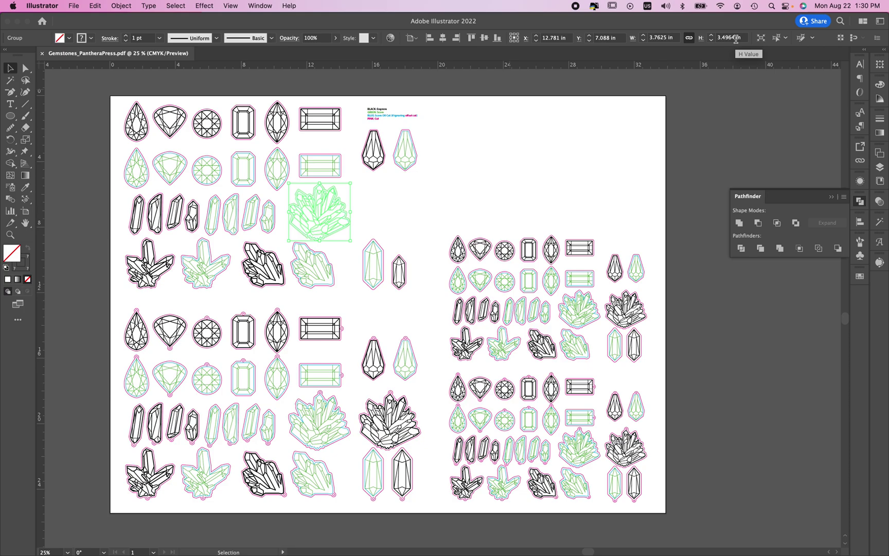
click(412, 202)
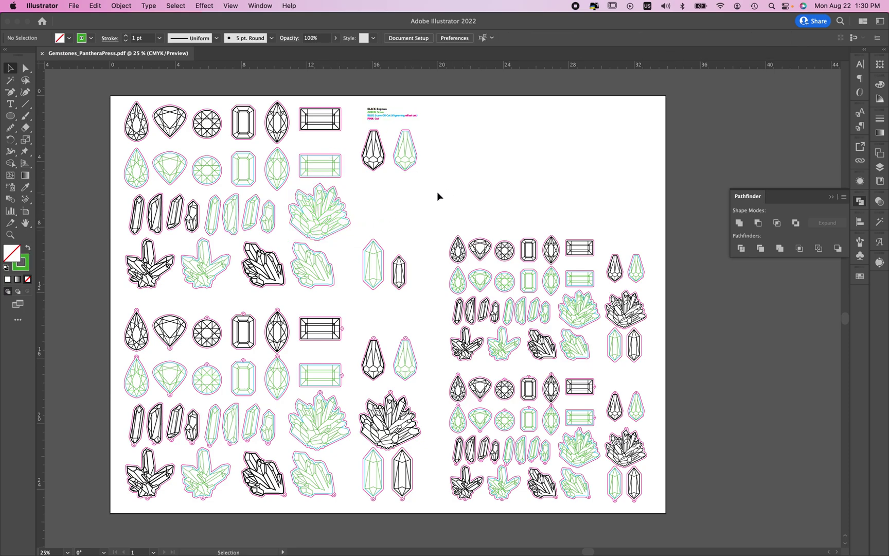
drag(437, 192, 469, 213)
drag(452, 248, 461, 254)
key(super+equal)
drag(339, 317, 653, 200)
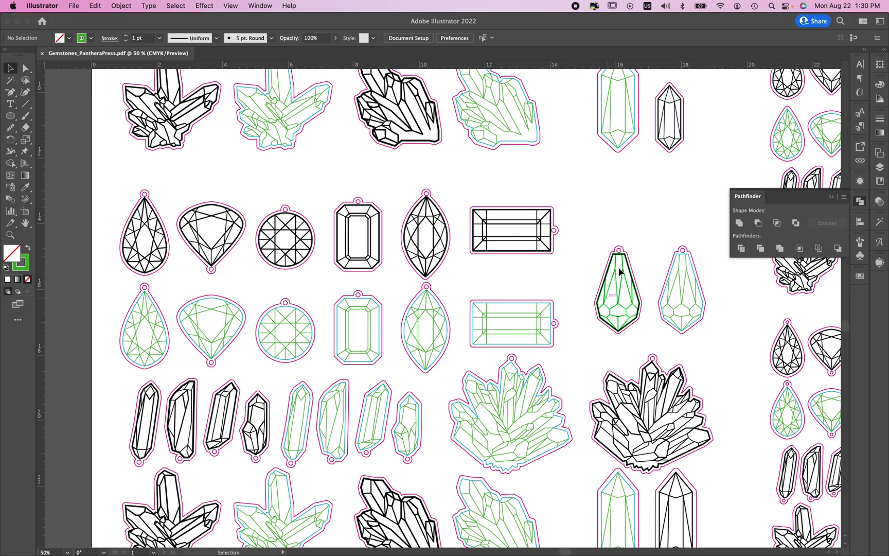
scroll(586, 161, up, 10)
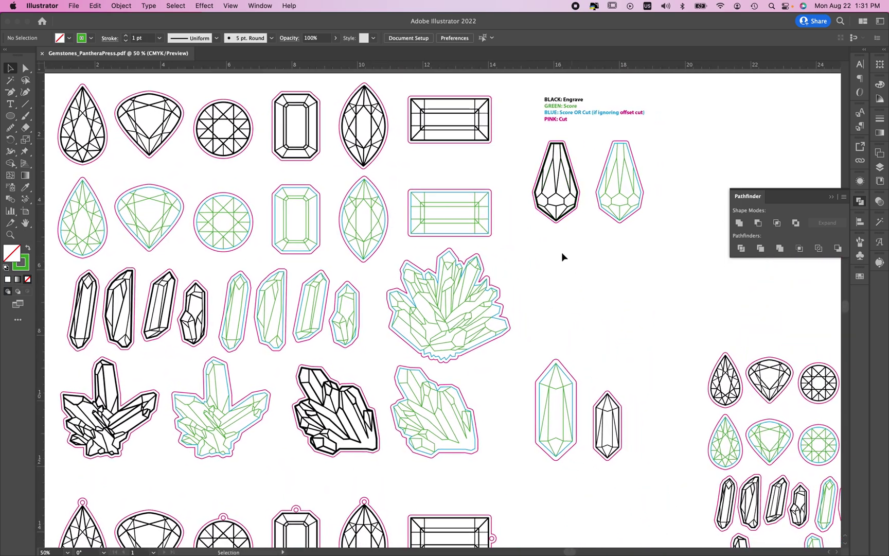
Compare the plain green crystal cluster with its version that has a hanging loop
click(445, 312)
scroll(566, 231, down, 4)
scroll(566, 232, right, 3)
scroll(522, 169, down, 7)
scroll(522, 169, left, 2)
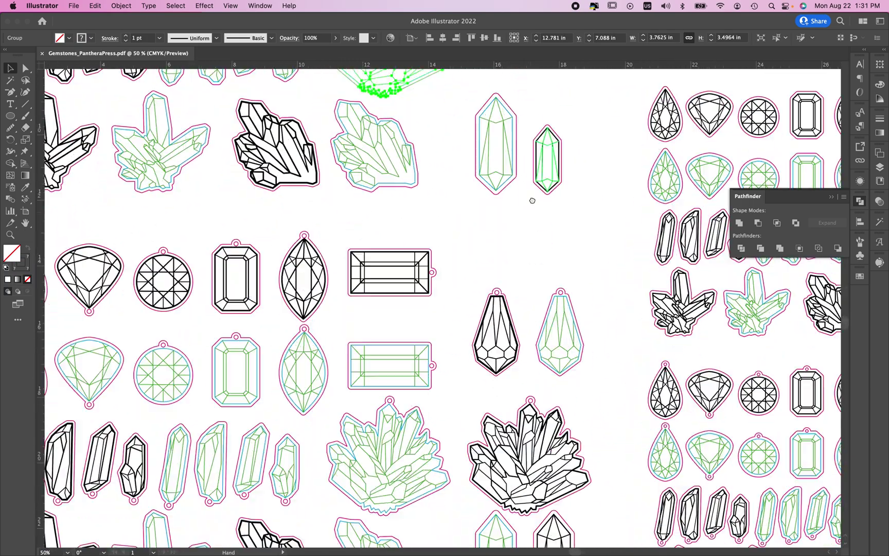
click(391, 387)
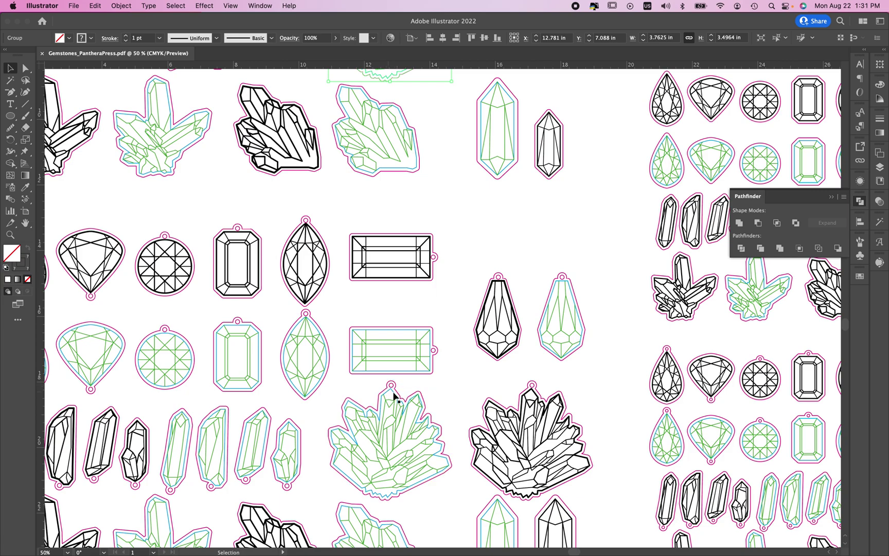
scroll(410, 362, down, 8)
scroll(410, 362, right, 3)
click(386, 332)
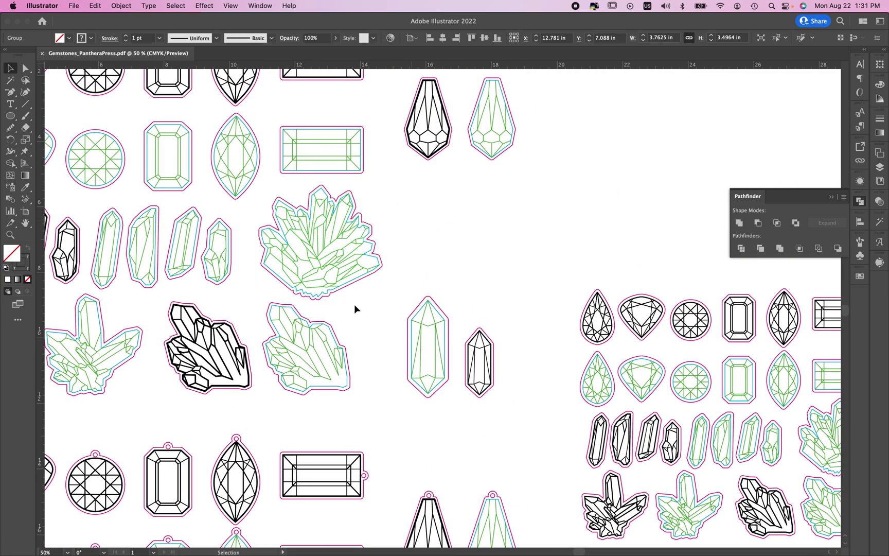
Duplicate the plain green crystal cluster into the empty area above the small gemstones and rotate the copy upside down
drag(402, 202, 292, 279)
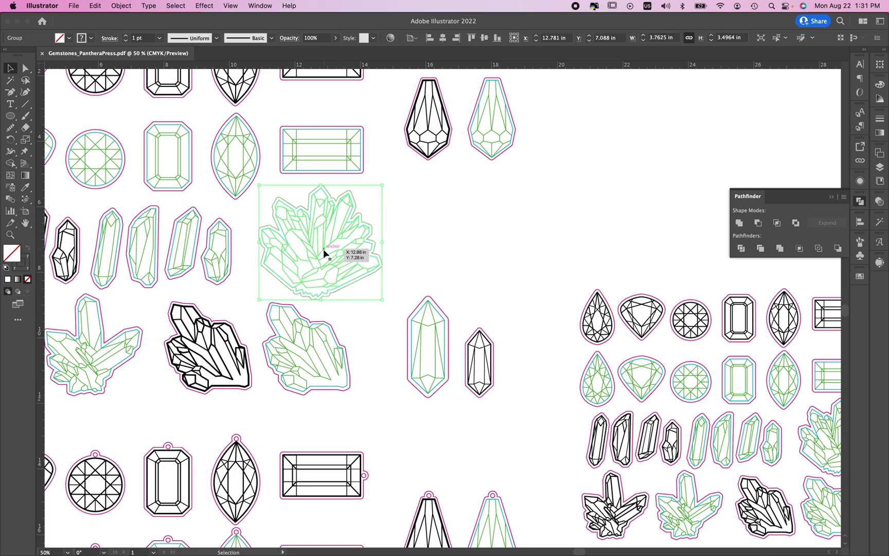
key(a)
drag(333, 255, 606, 167)
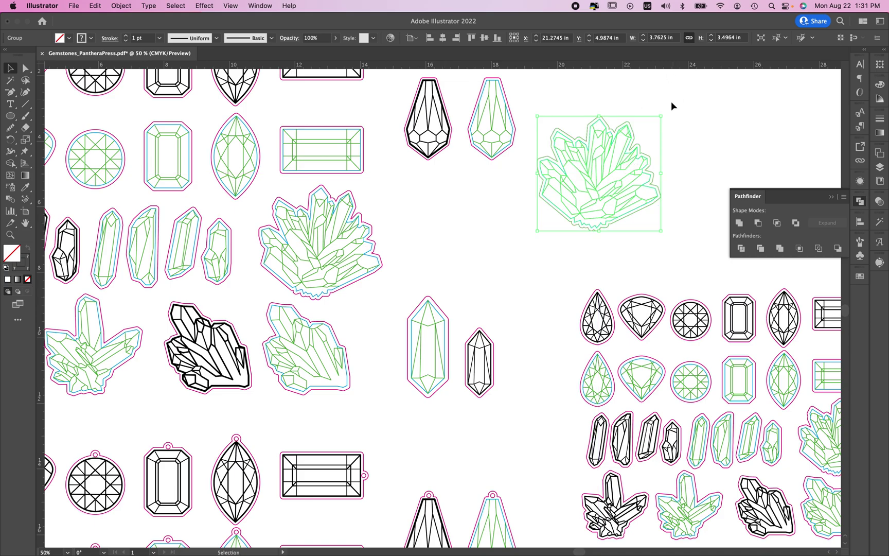
drag(666, 115, 629, 234)
click(629, 234)
Inspect the green score lines of the drop-shaped gem beside the upside-down crystal cluster
key(super+equal)
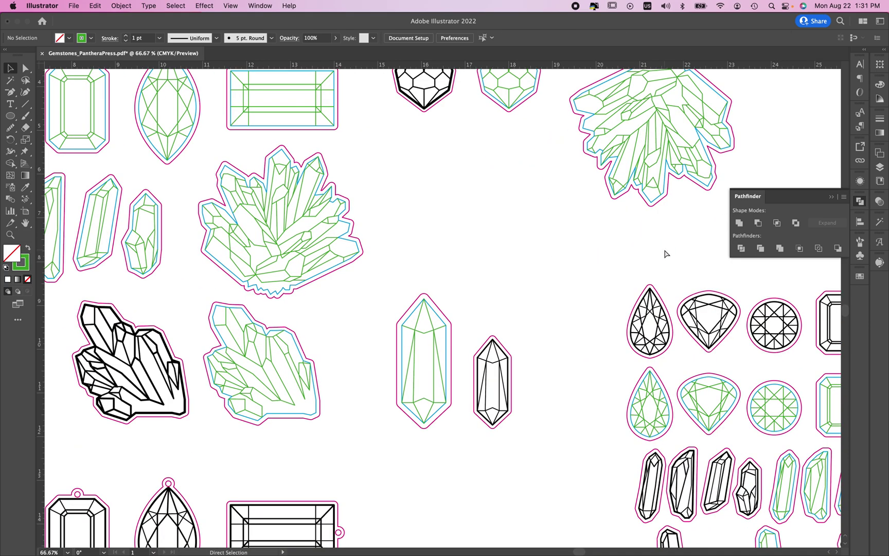
key(super+equal)
scroll(347, 348, up, 5)
scroll(348, 347, right, 7)
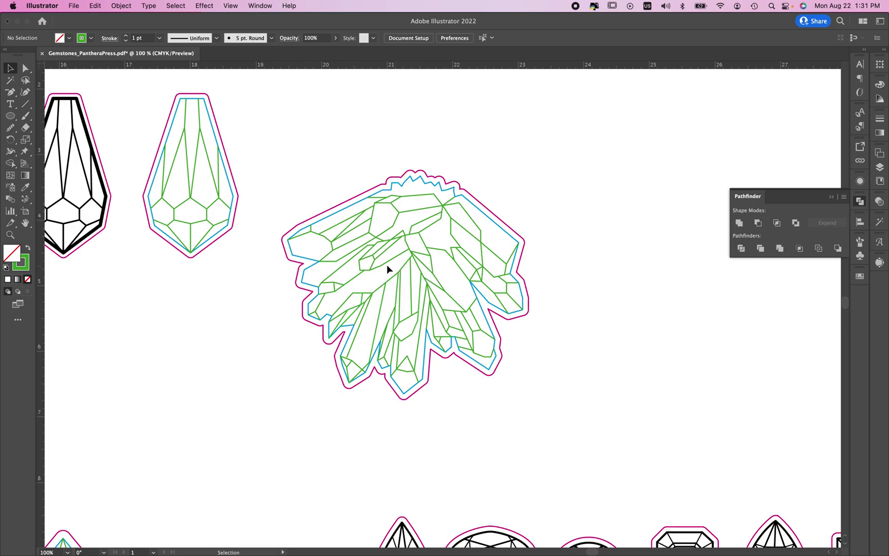
scroll(170, 280, left, 3)
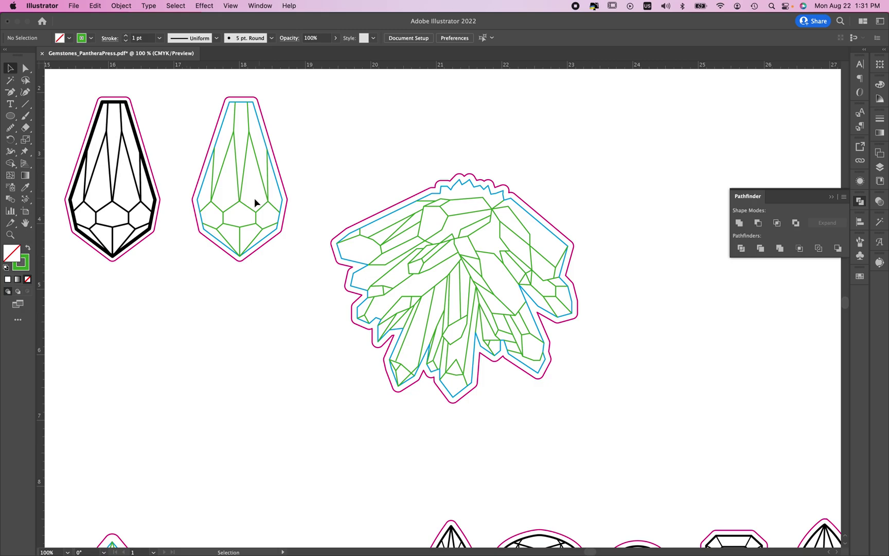
click(240, 202)
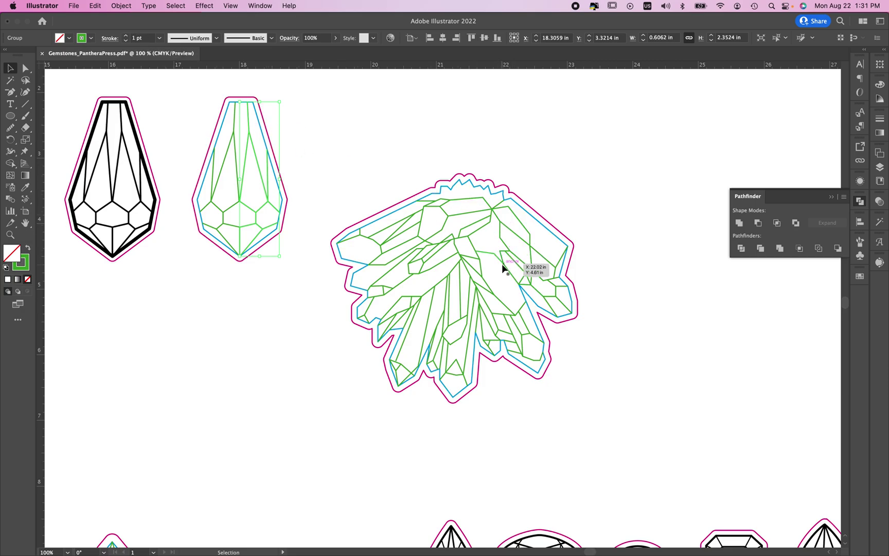
Swap the fill and stroke of the black drop-shaped gem to view its double outlines, and undo the swap
click(141, 181)
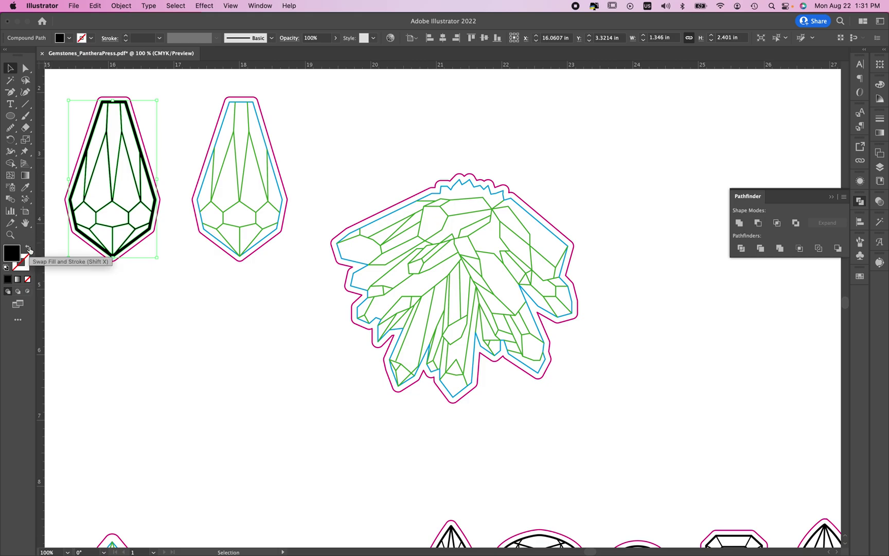
click(29, 250)
click(195, 130)
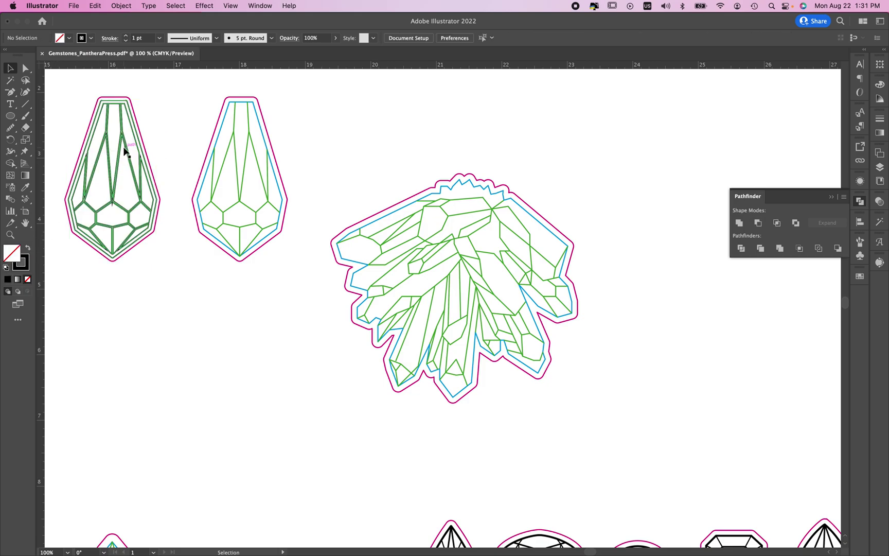
key(super+equal)
drag(47, 131, 461, 297)
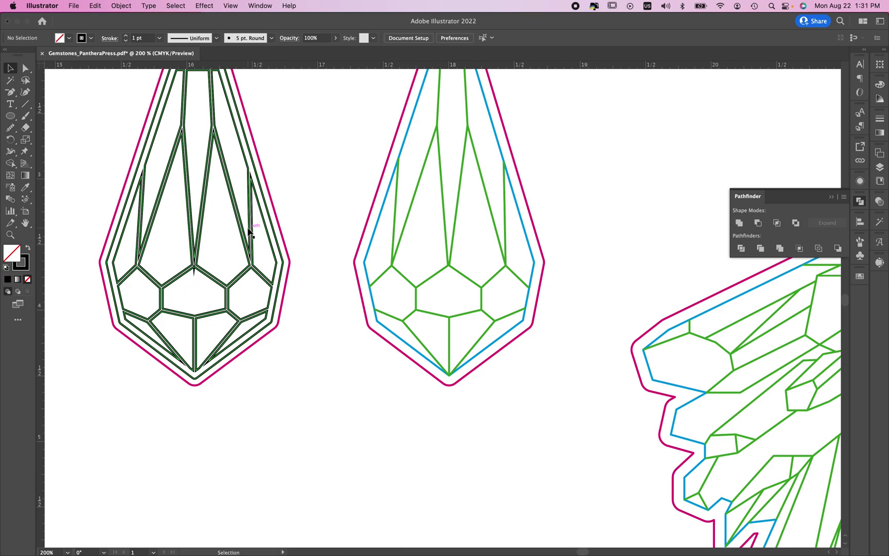
click(248, 229)
click(369, 433)
drag(369, 433, 331, 453)
scroll(331, 452, left, 3)
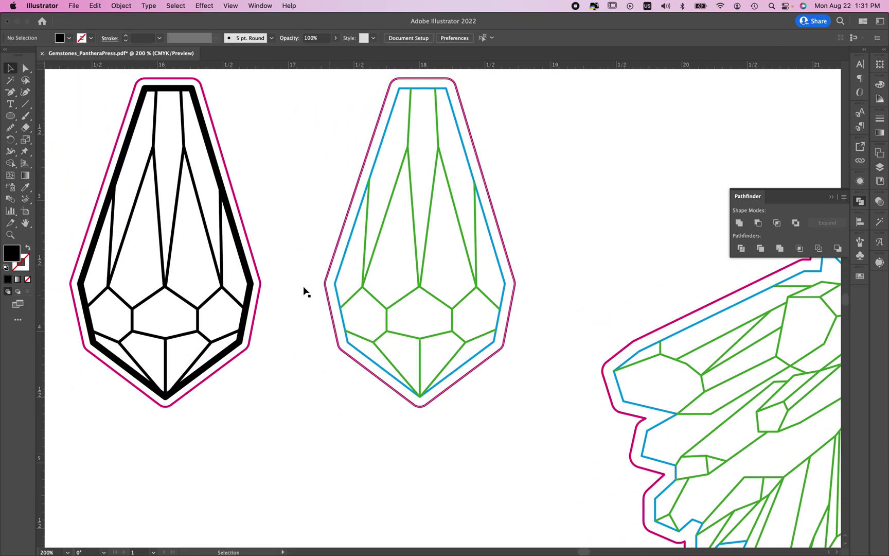
Examine the individual score paths of the green drop-shaped gem against the black engrave version
click(416, 252)
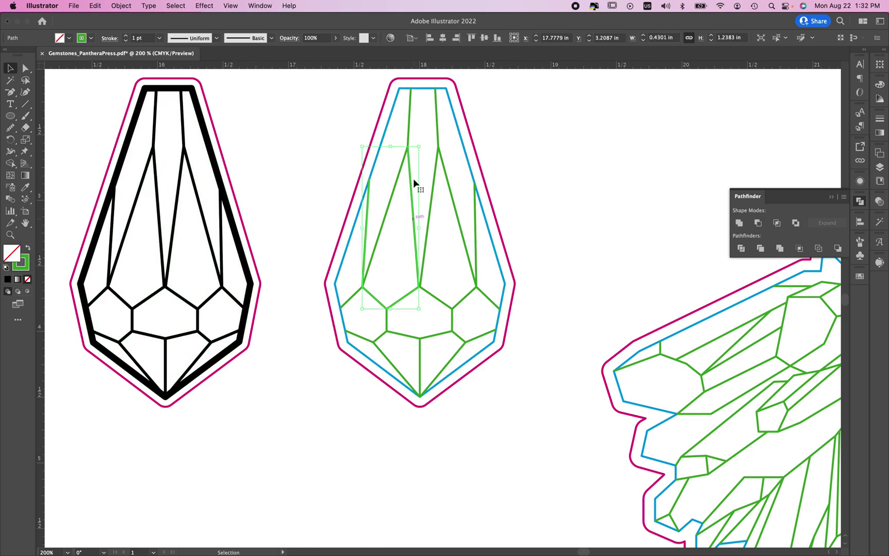
click(407, 162)
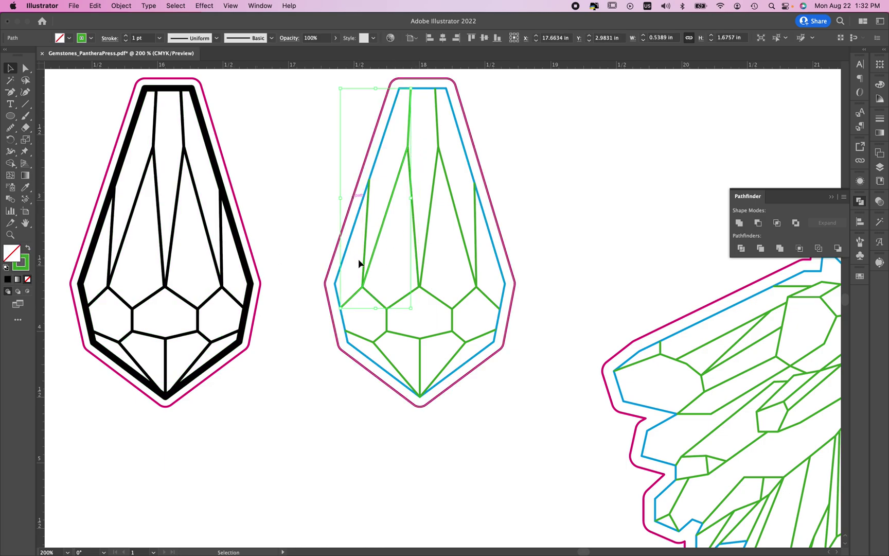
click(311, 436)
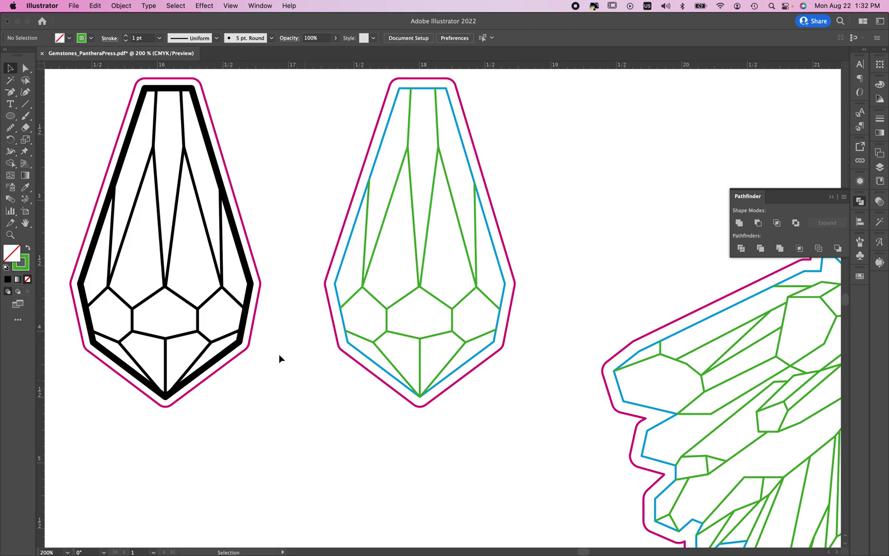
scroll(340, 401, left, 4)
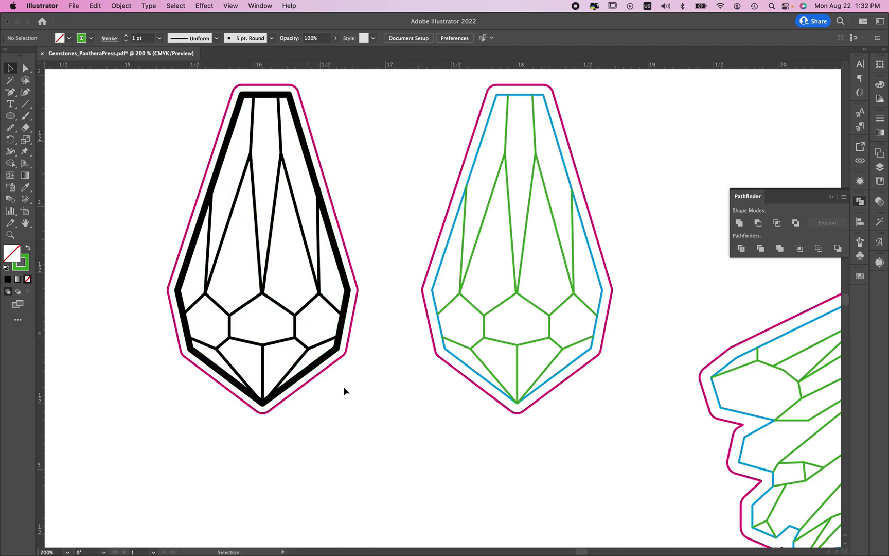
scroll(502, 439, right, 5)
scroll(502, 438, down, 1)
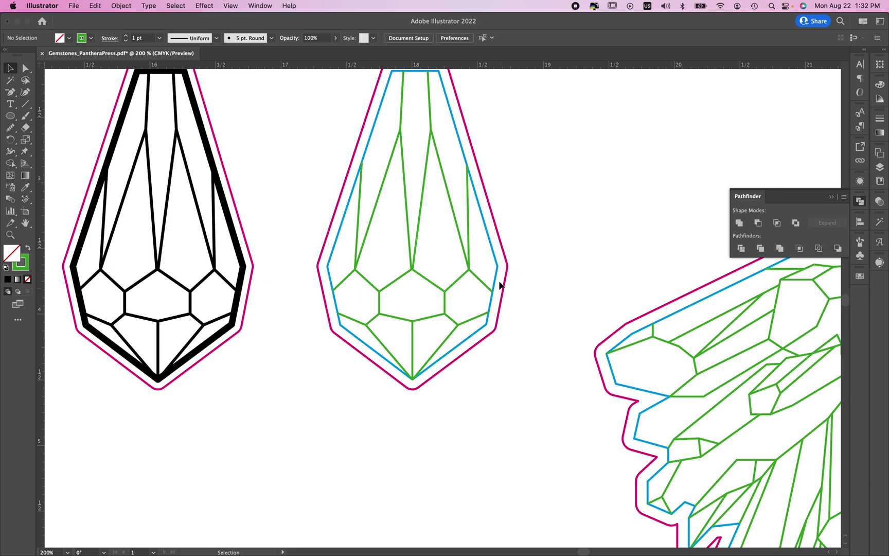
Examine the blue outline and the pink offset outline of the upside-down crystal cluster
drag(498, 405, 193, 322)
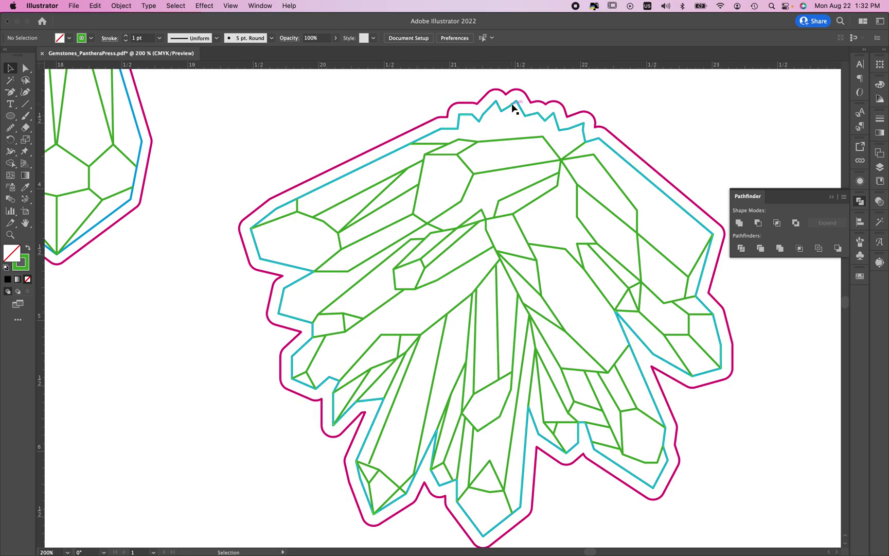
click(513, 107)
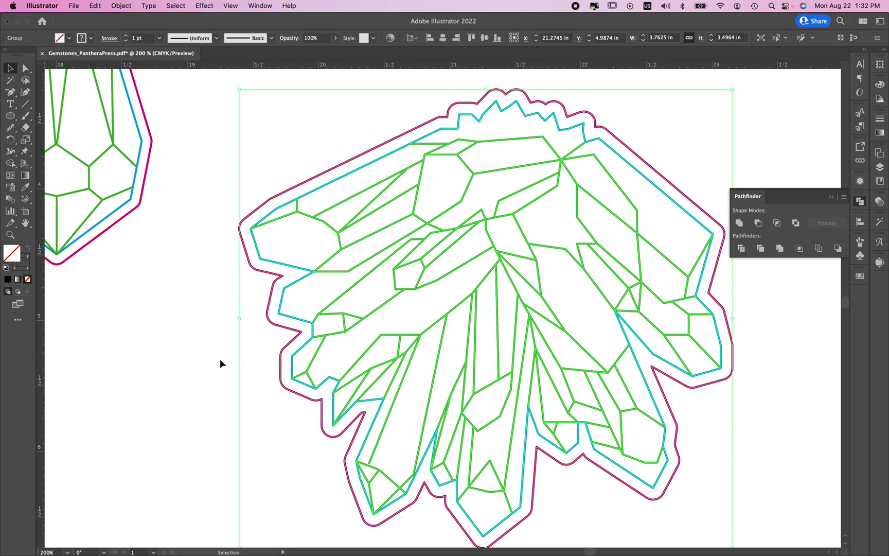
click(240, 256)
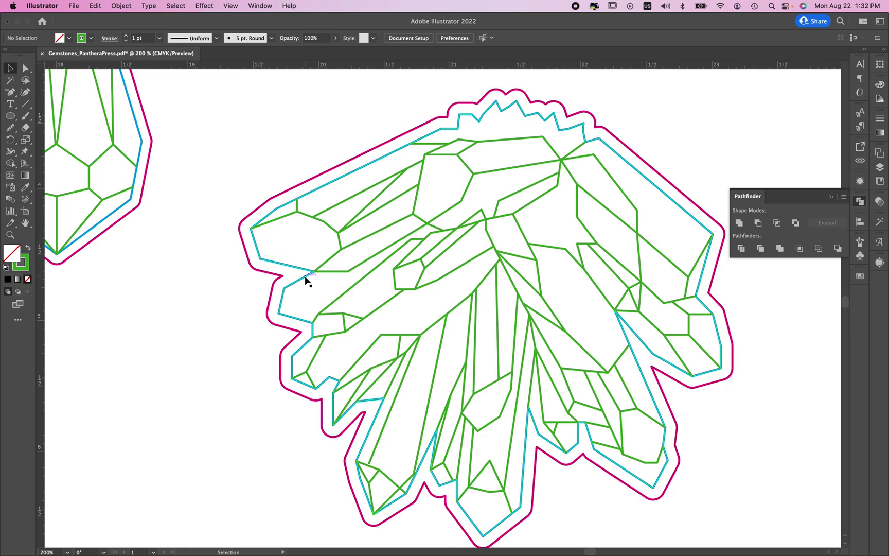
drag(535, 152, 407, 176)
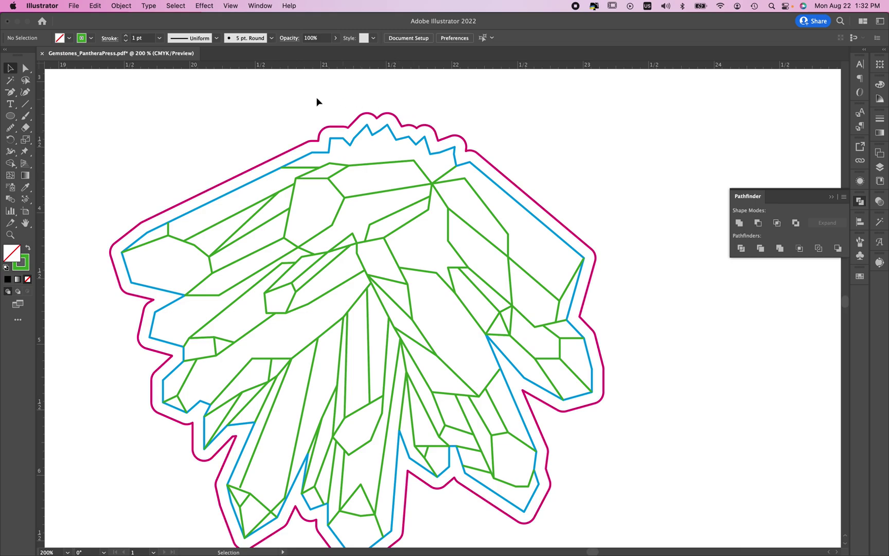
drag(387, 120, 391, 118)
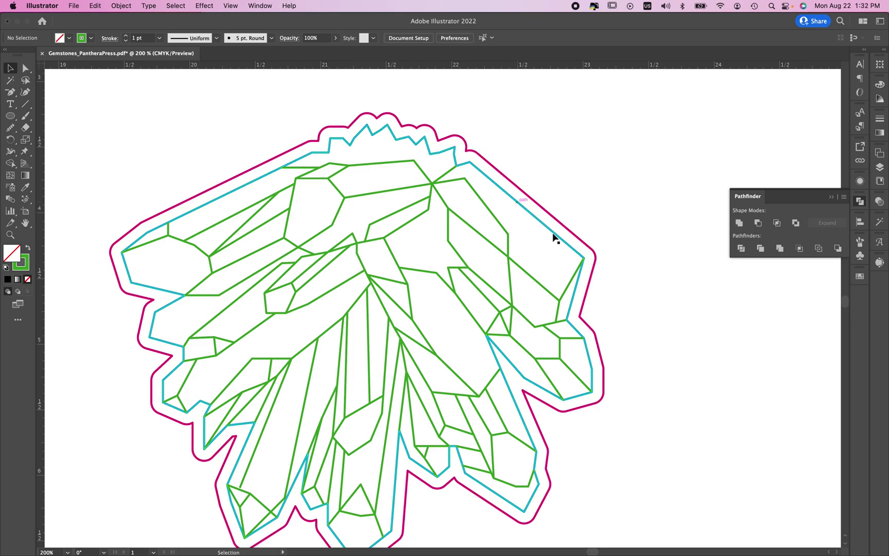
click(11, 114)
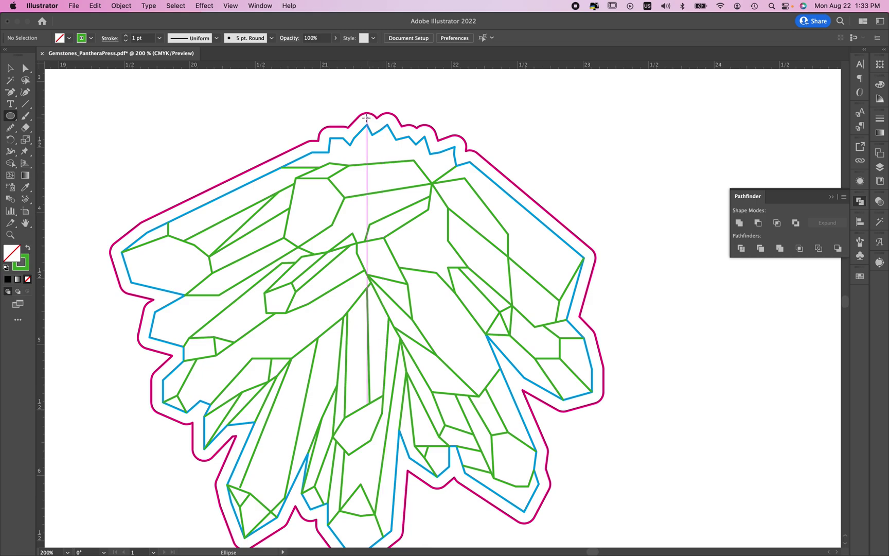
key(super+a)
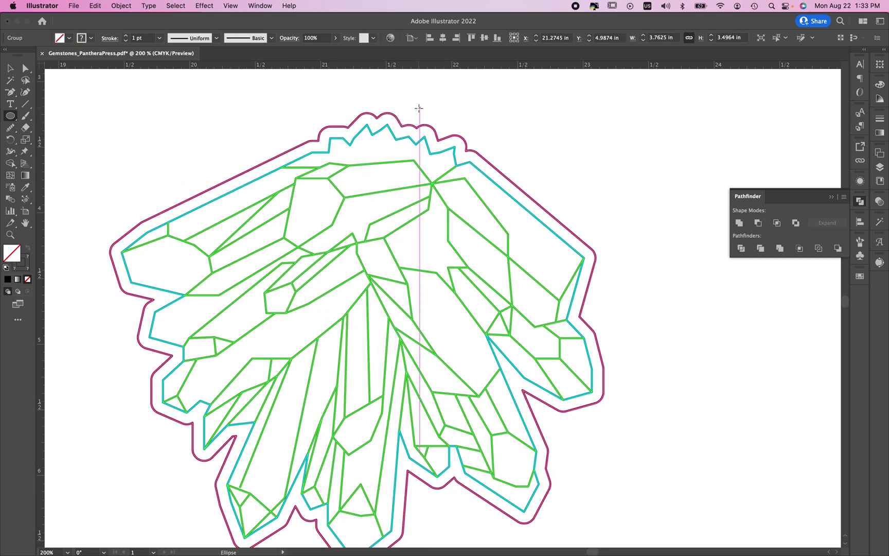
key(v)
click(524, 119)
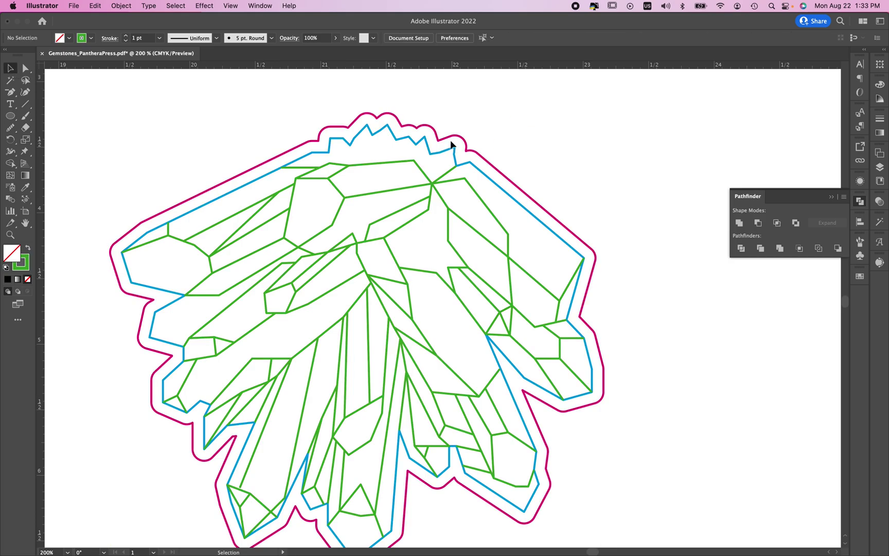
Ungroup the upside-down crystal cluster and test that its pink offset outline moves separately, undoing the test move
click(432, 129)
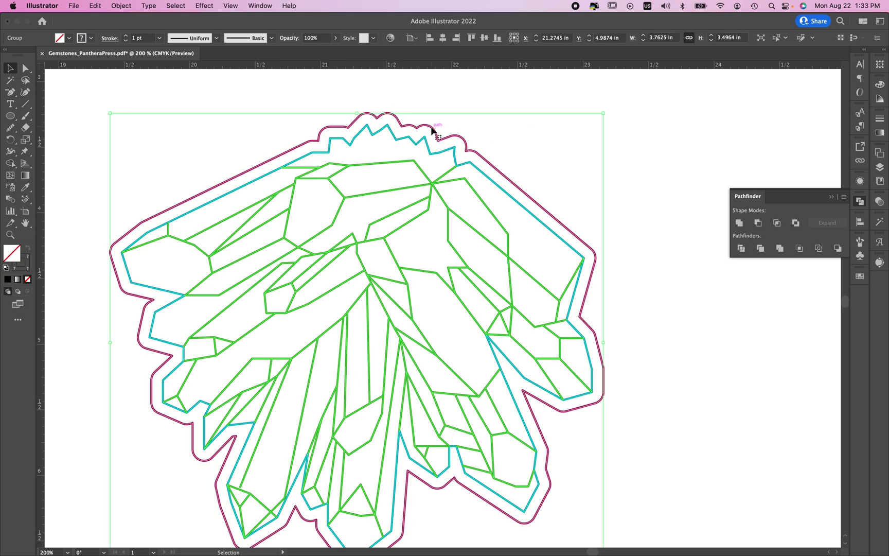
click(831, 196)
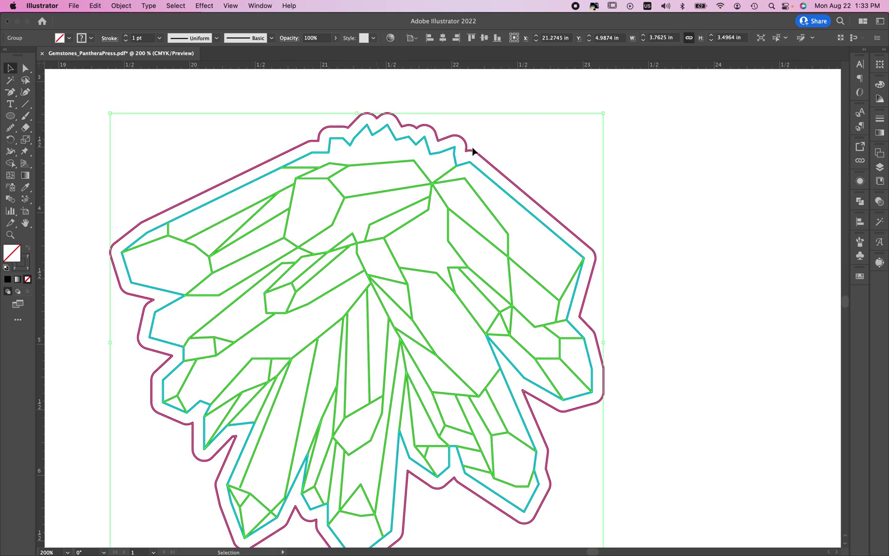
click(472, 209)
click(451, 213)
right_click(452, 213)
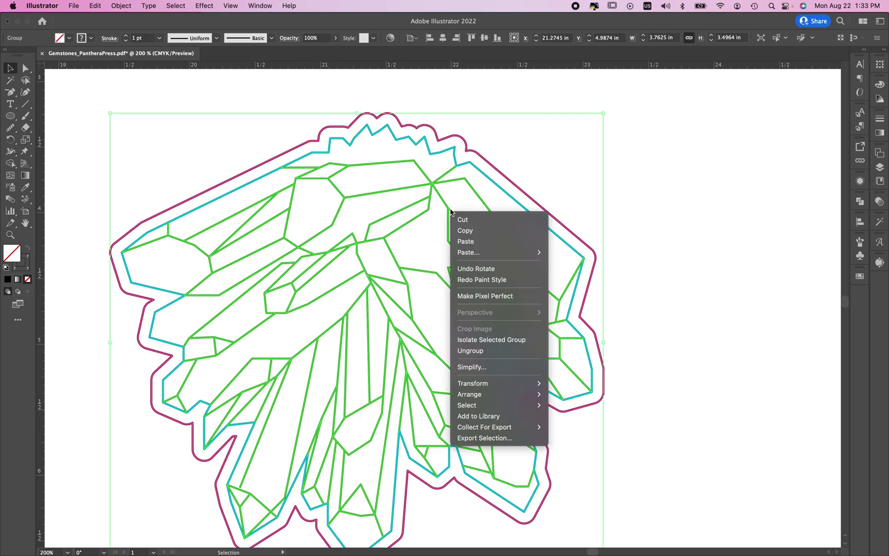
click(470, 350)
drag(472, 151, 543, 151)
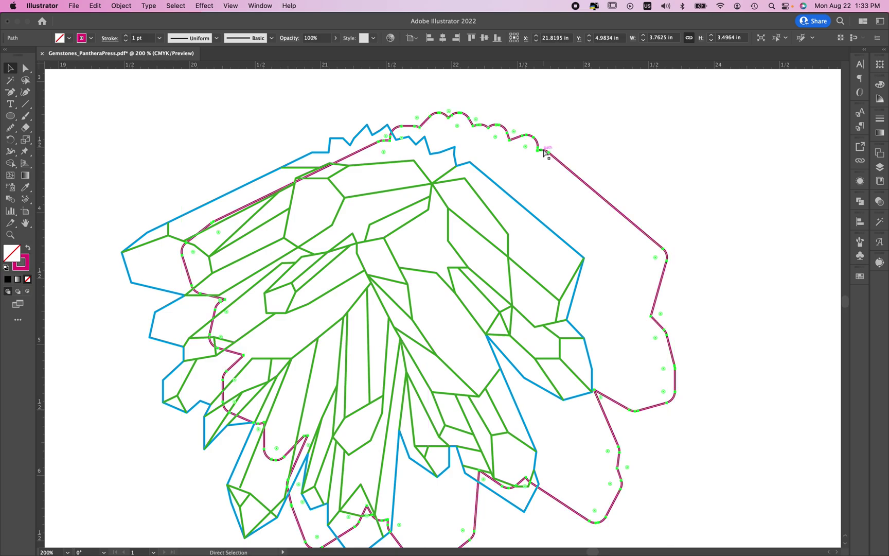
key(super+z)
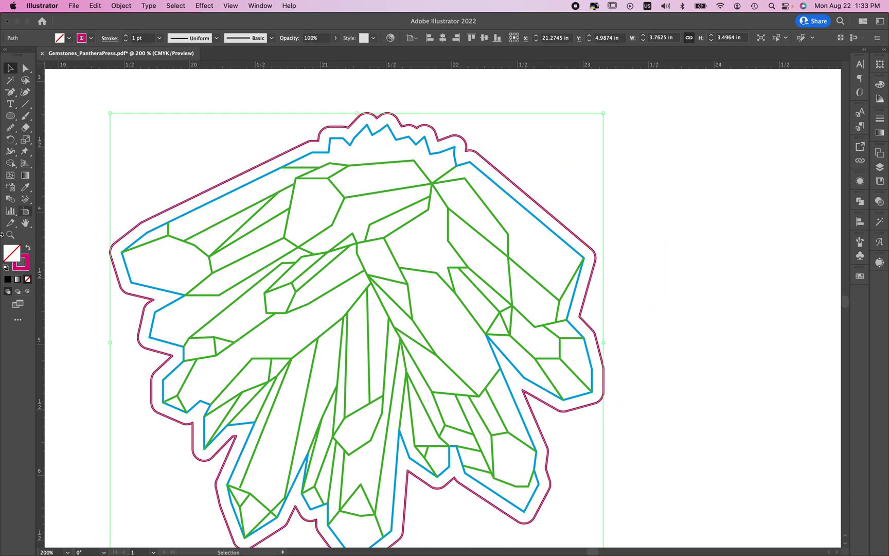
Draw a circle about 0.1843 in across just above the crystal cluster's scalloped pink outline
click(11, 118)
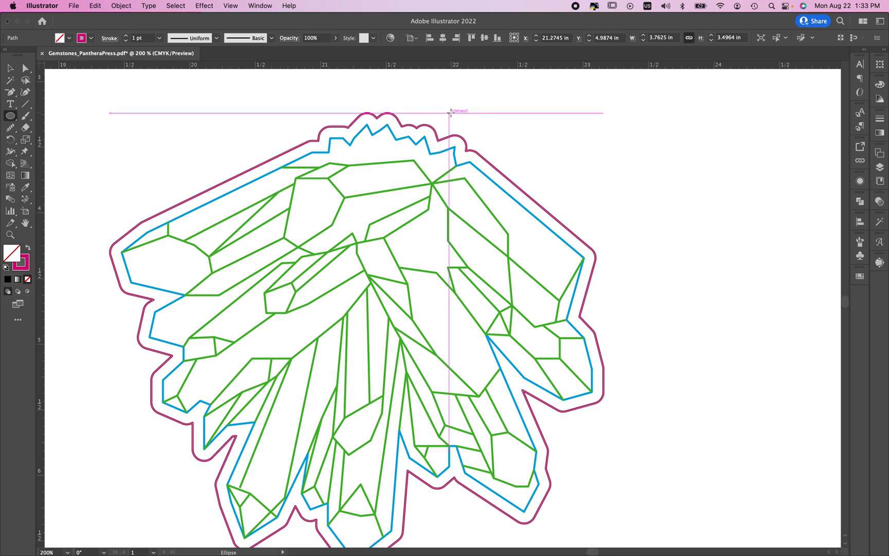
drag(374, 92, 400, 117)
click(11, 68)
click(404, 97)
mouse_move(399, 99)
mouse_down()
mouse_move(414, 119)
mouse_move(400, 96)
mouse_up()
click(417, 111)
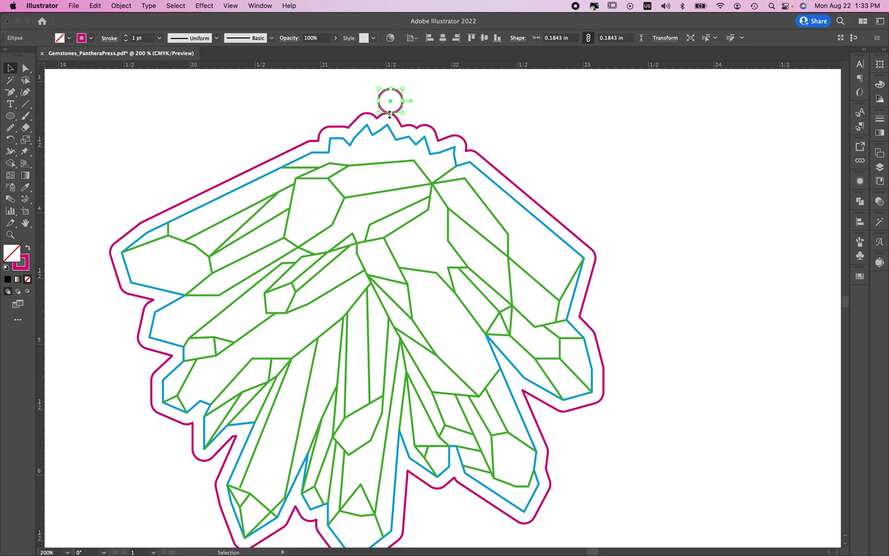
Move the circle down so it overlaps the scalloped upper edge of the cluster's pink outline
click(470, 119)
drag(402, 100, 415, 118)
click(454, 100)
key(super+equal)
scroll(456, 238, up, 10)
click(396, 192)
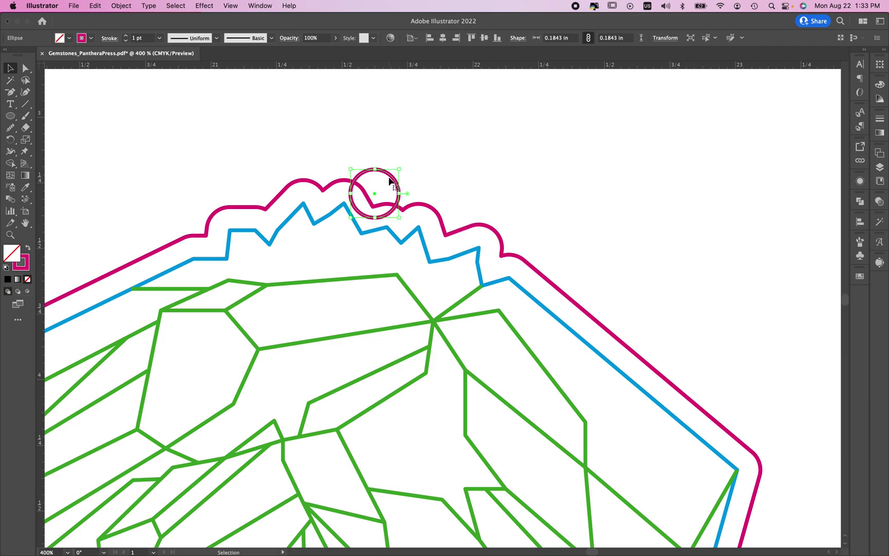
Duplicate the circle in place and scale the copy down around its centre to about 0.0878 in across
click(95, 6)
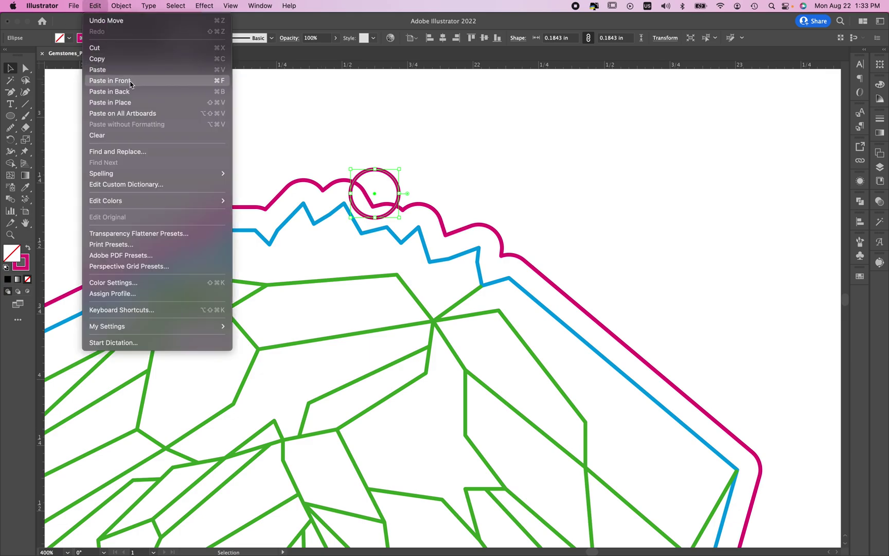
click(110, 102)
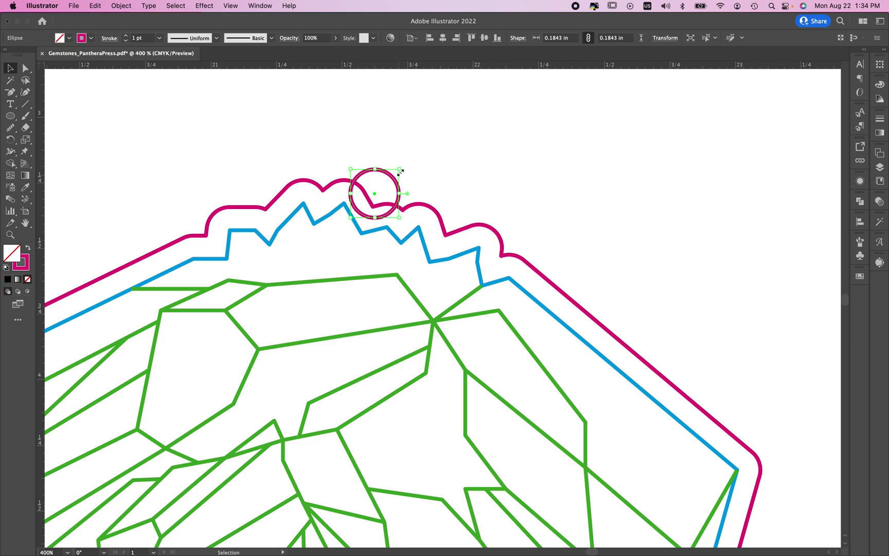
drag(400, 172, 388, 181)
click(490, 190)
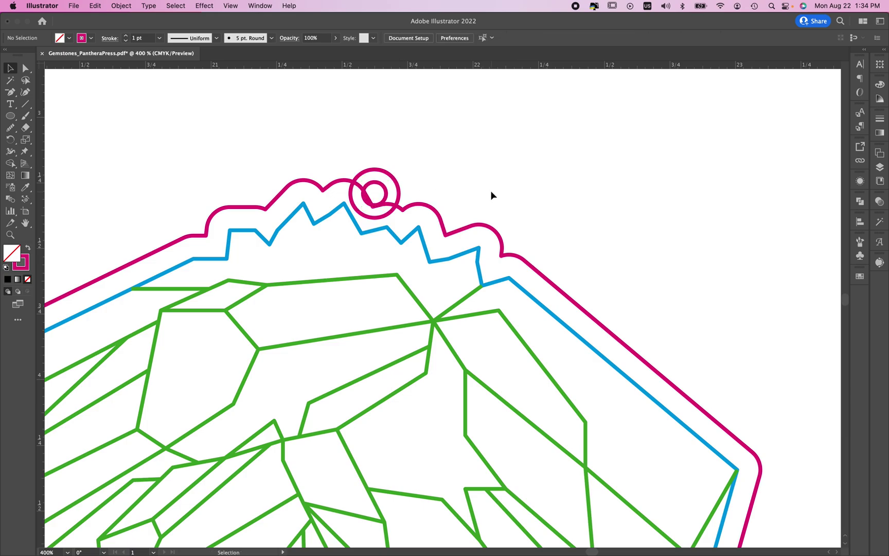
Unite the larger circle with the cluster's pink outline using the Pathfinder to form a hanging tab
click(397, 186)
shift+click(437, 217)
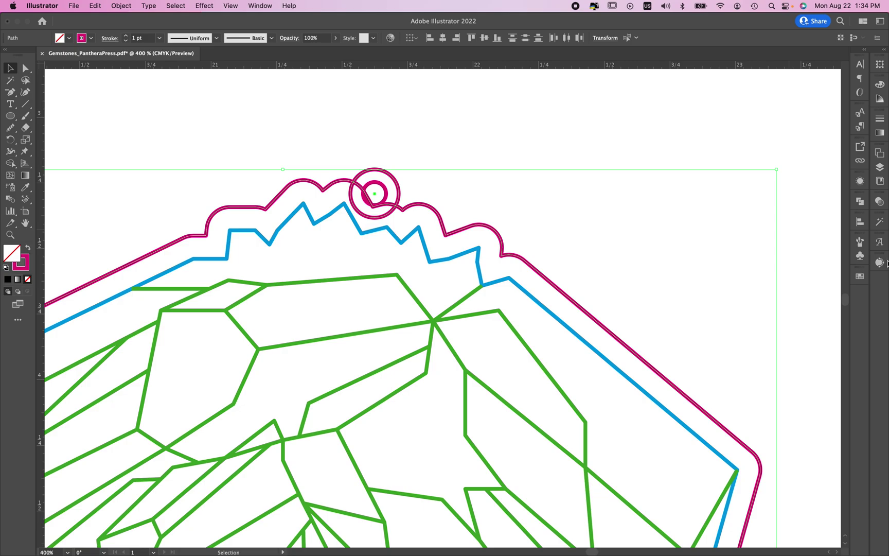
click(858, 202)
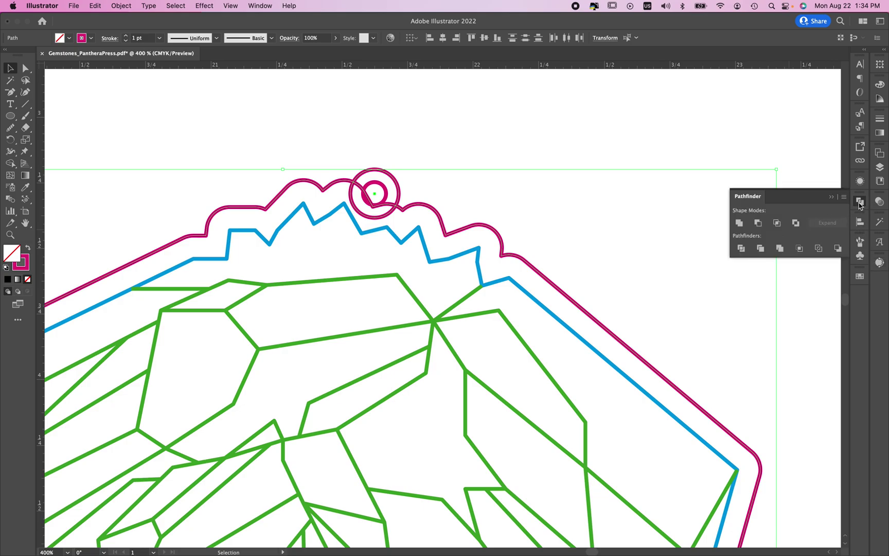
click(250, 6)
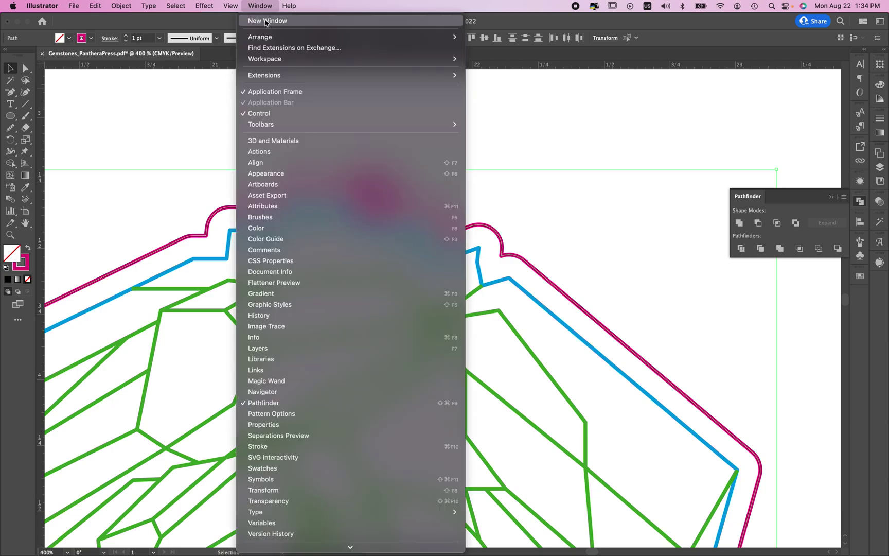
click(791, 208)
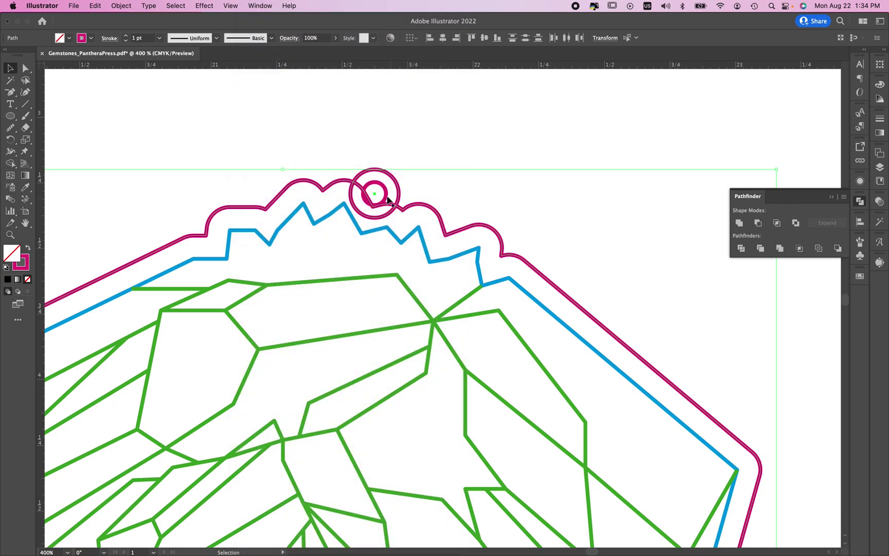
click(740, 223)
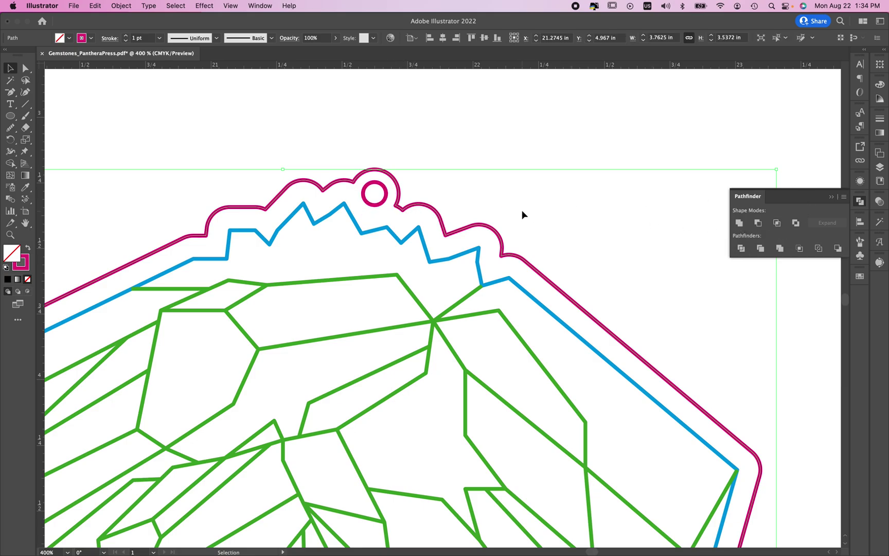
click(445, 201)
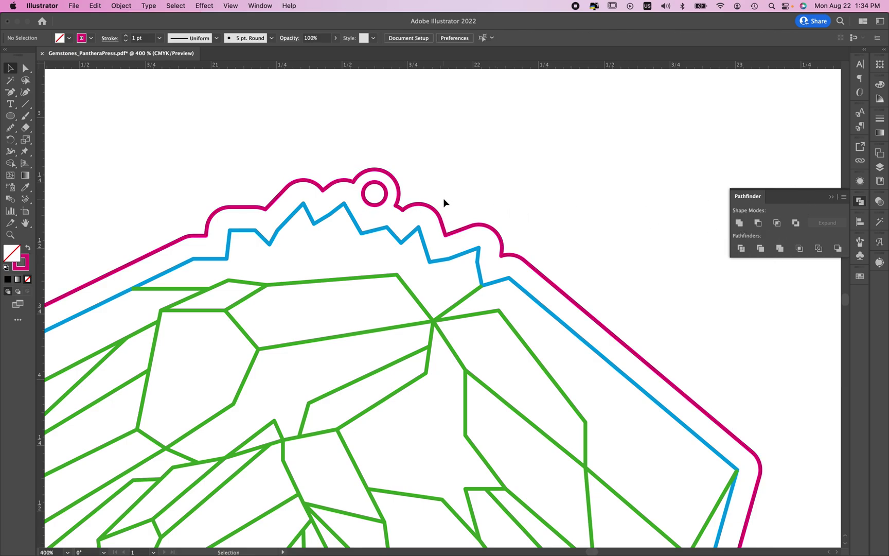
Subtract the small circle from the united pink outline with Minus Front to cut a hanging hole
click(386, 196)
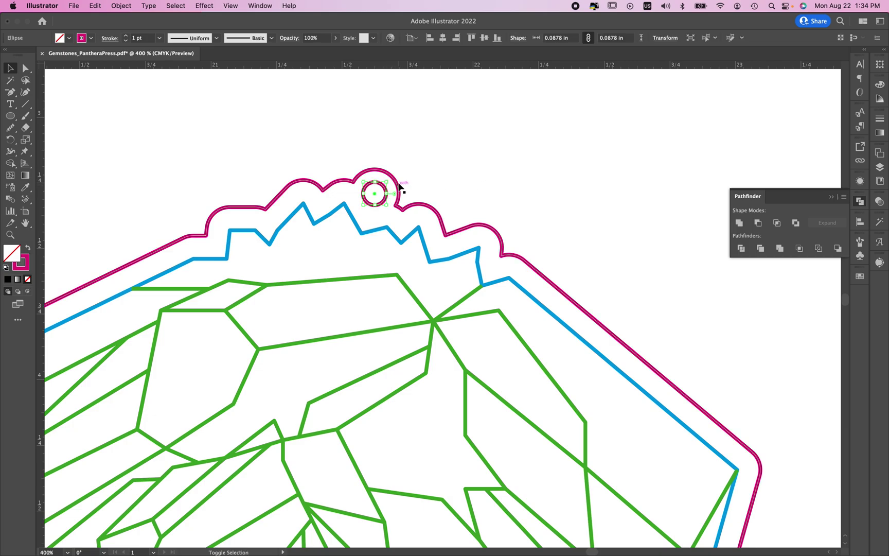
shift+click(397, 186)
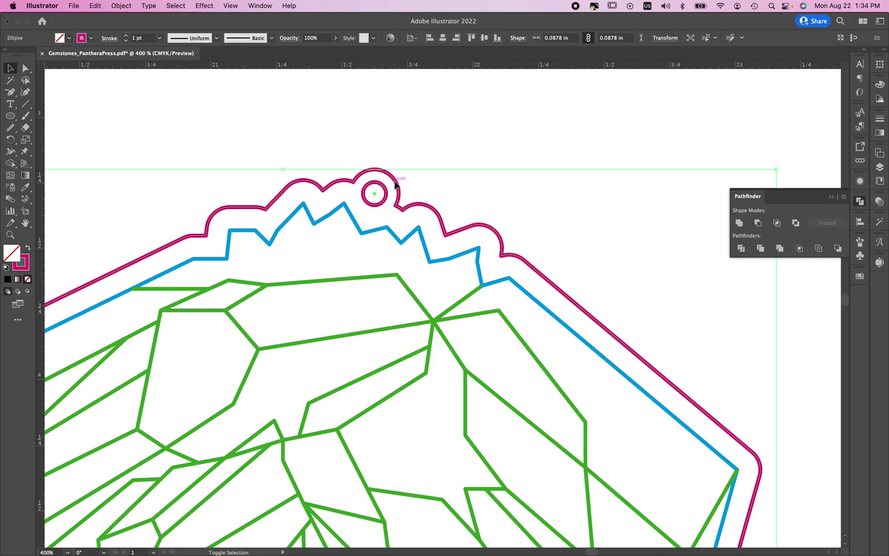
click(760, 223)
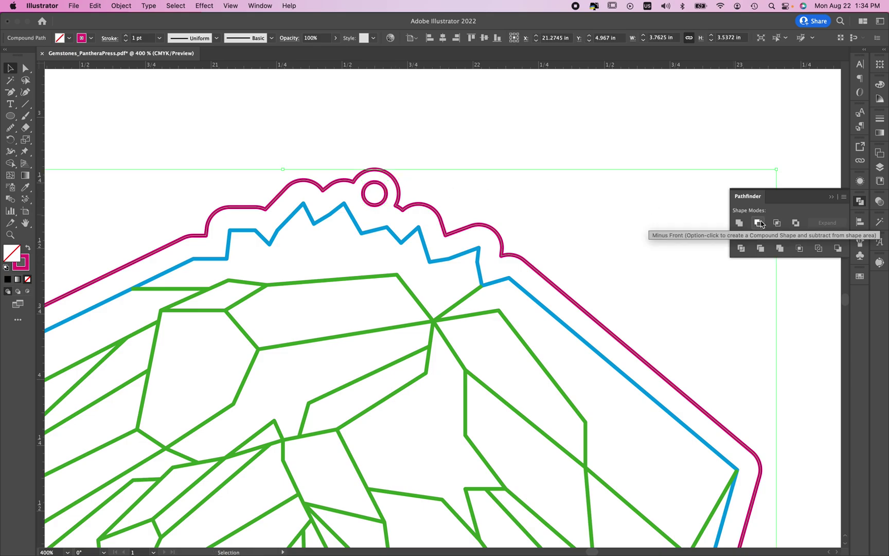
click(525, 161)
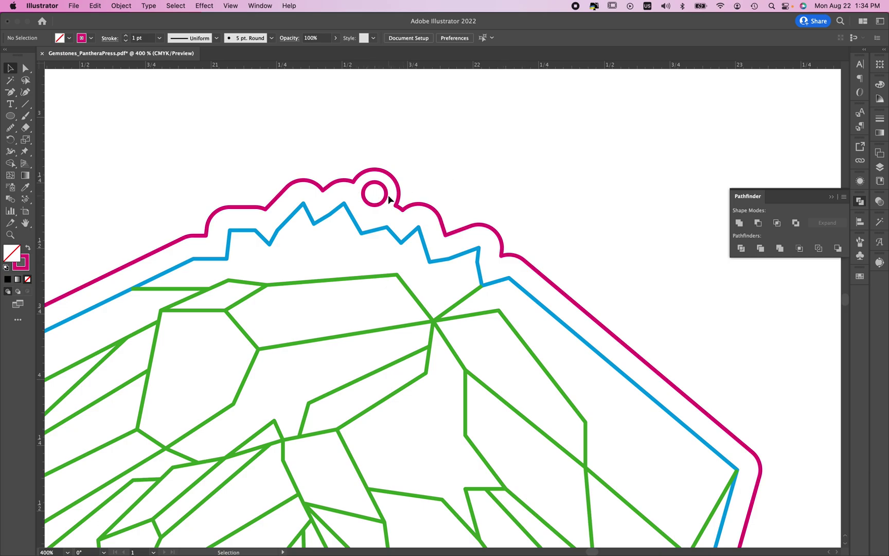
Test-move the pink outline together with its hole, and undo back to separate circles and outline
drag(390, 199, 540, 164)
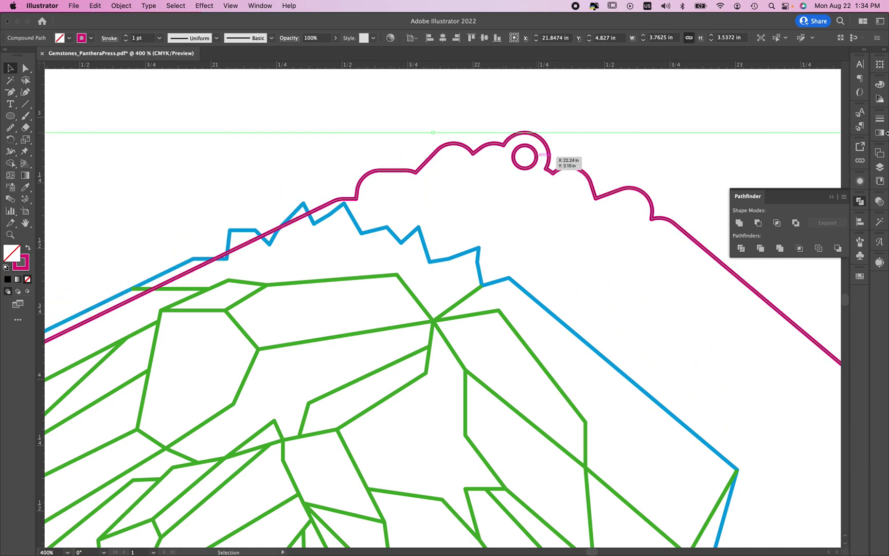
key(super+z)
click(683, 173)
key(a)
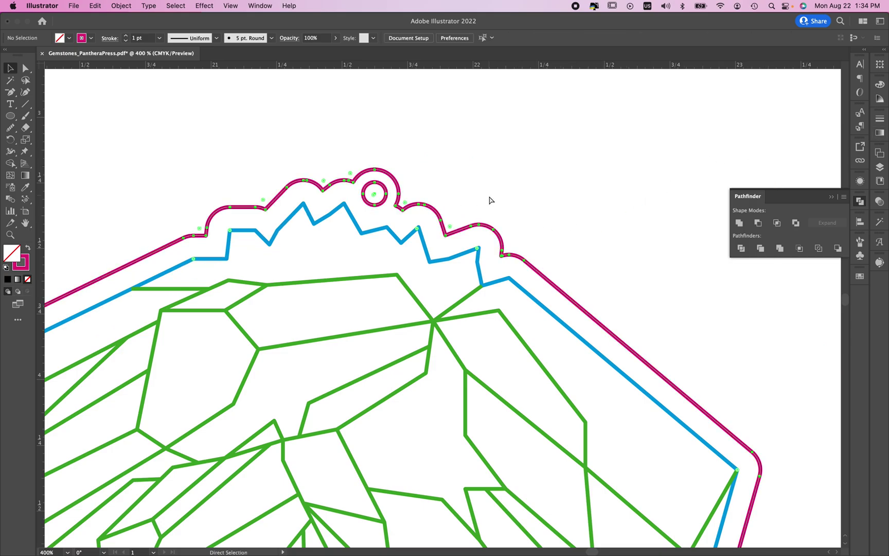
key(super+z)
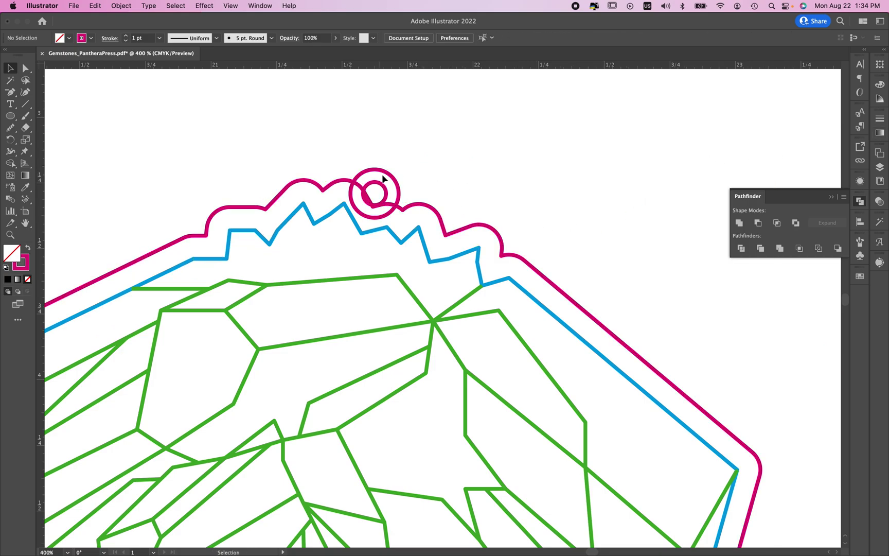
Try to unite both circles with the pink, blue and green paths they overlap, and undo it
drag(431, 204, 313, 315)
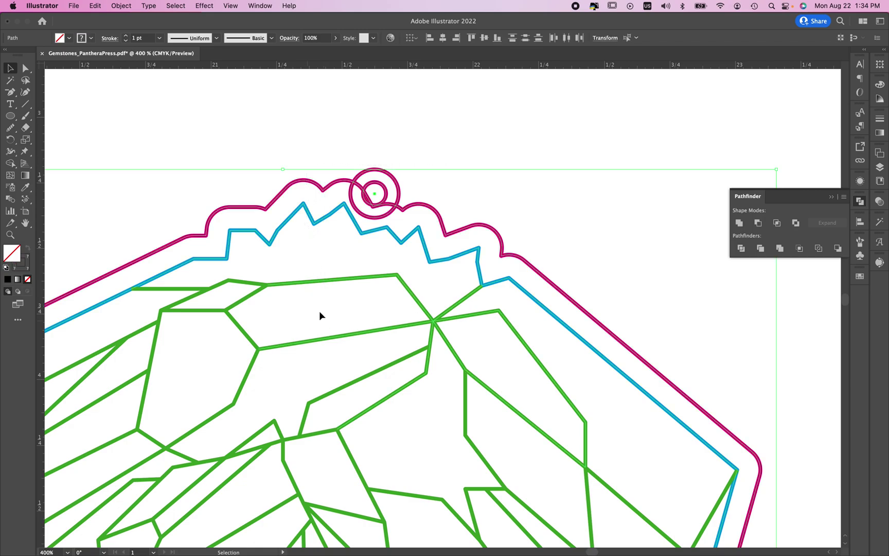
click(739, 222)
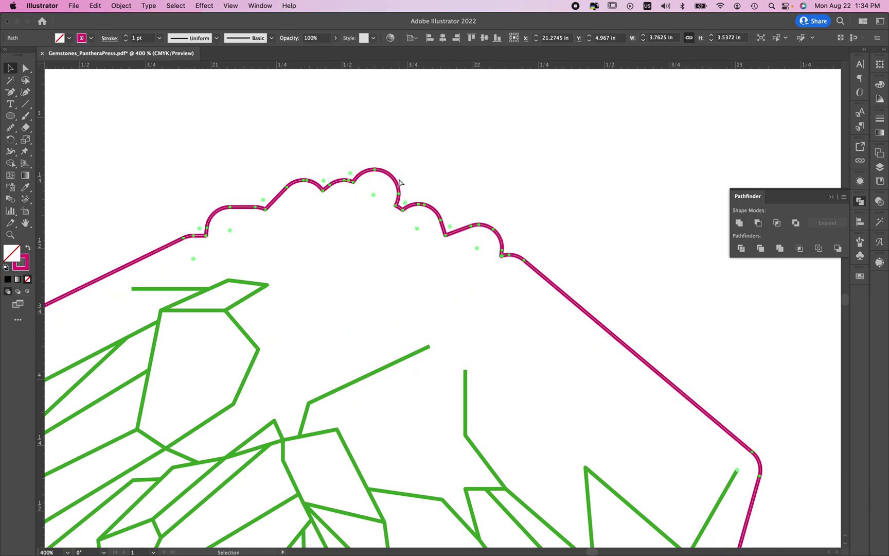
key(super+z)
key(super+z)
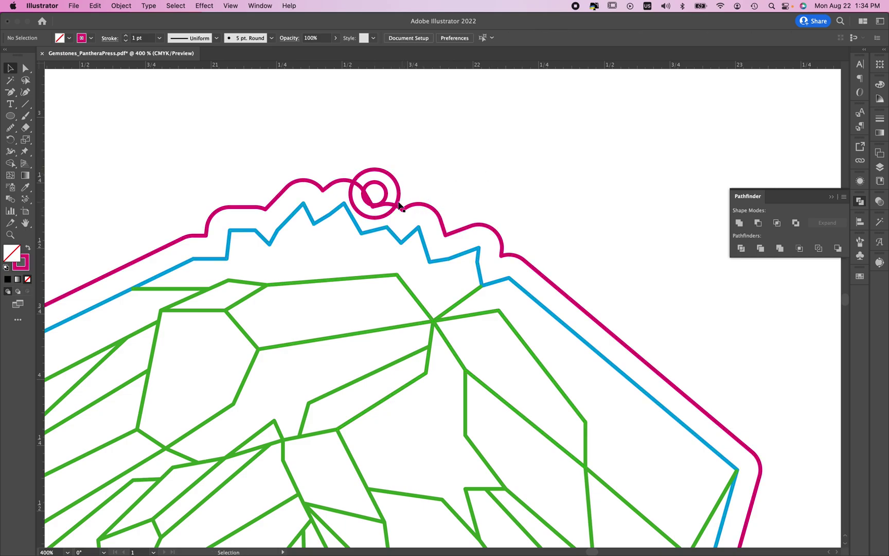
Delete the larger circle and move the small circle clear of the pink outline, above the cluster
drag(391, 180, 454, 152)
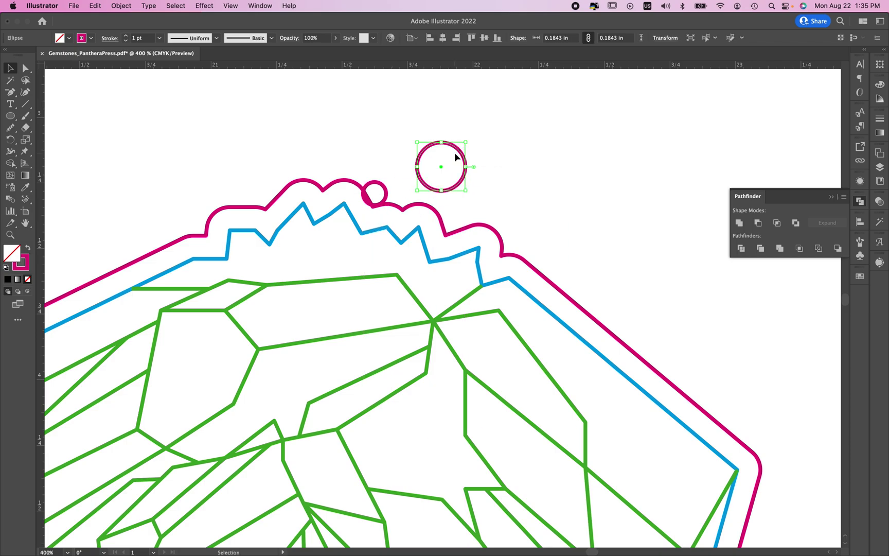
key(Delete)
drag(390, 181, 412, 149)
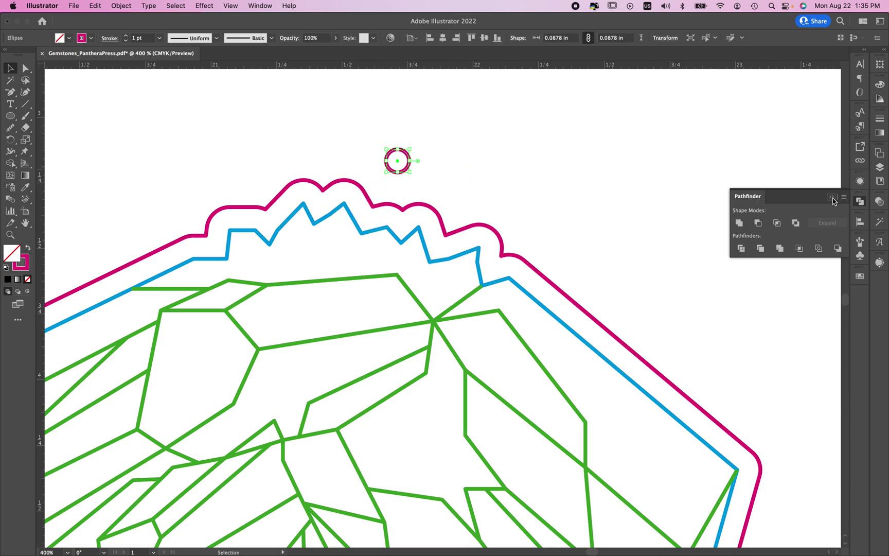
Apply the blue swatch to the small circle and swap its fill and stroke so its outline is blue
click(860, 201)
click(860, 277)
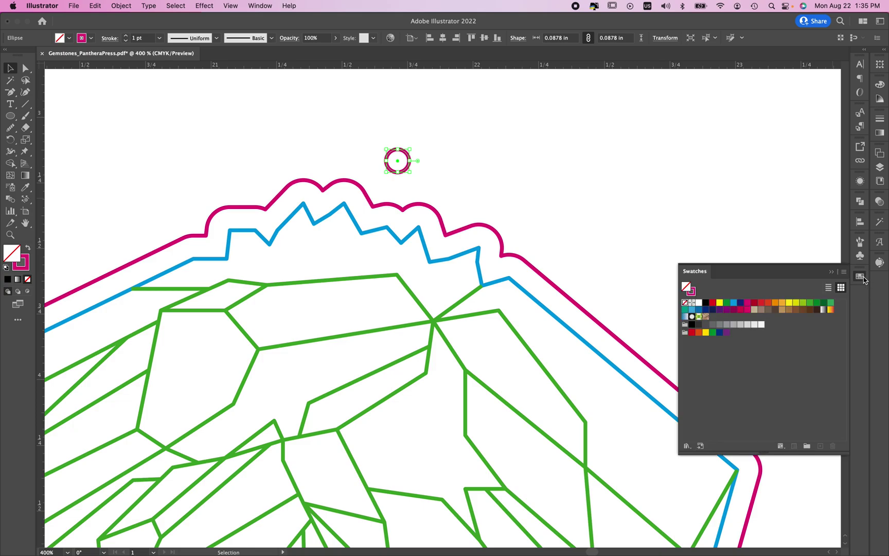
click(737, 305)
click(375, 202)
click(402, 160)
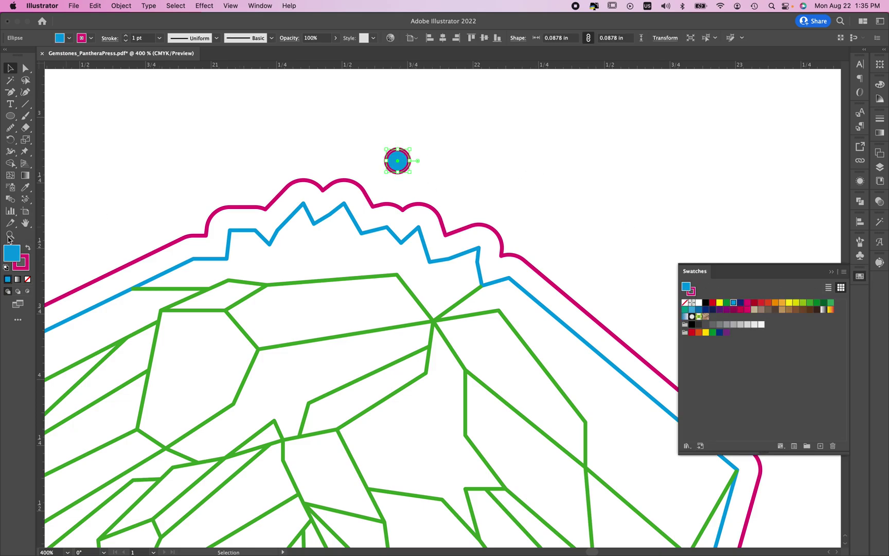
click(28, 248)
Try removing the small circle's blue stroke, and undo the removal
click(23, 265)
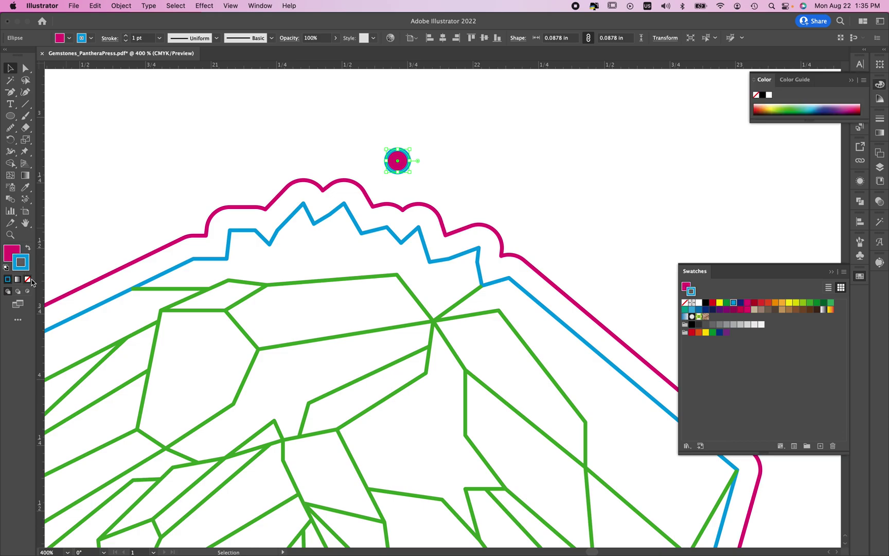
click(29, 280)
click(333, 162)
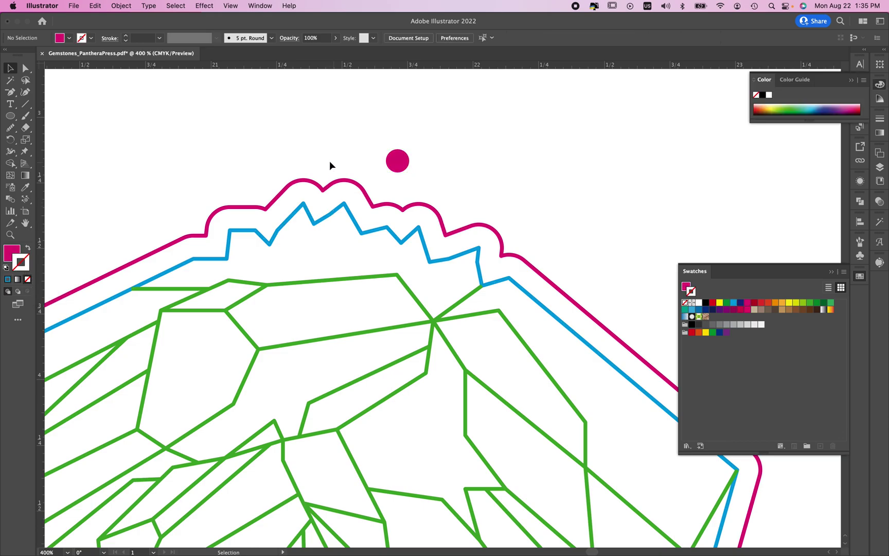
click(399, 164)
key(super+z)
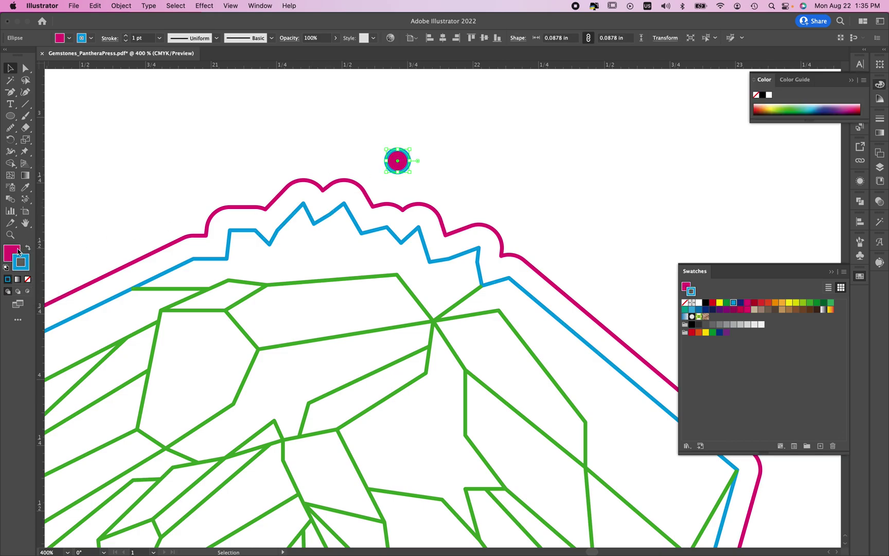
Remove the small circle's pink fill and place it inside the blue outline beneath the jagged upper peaks
click(28, 279)
click(432, 149)
drag(410, 159, 345, 249)
click(353, 236)
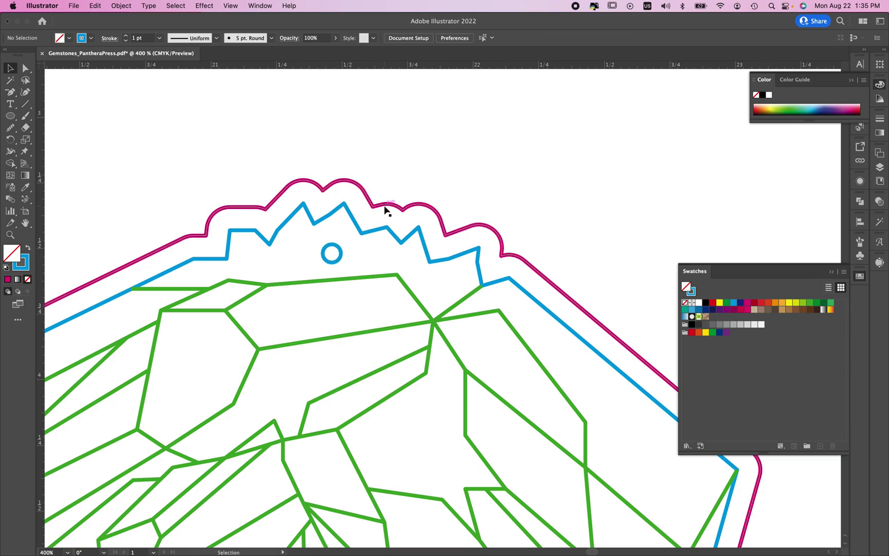
Delete the pink offset outline around the upside-down crystal cluster
key(super+minus)
key(super+minus)
key(super+minus)
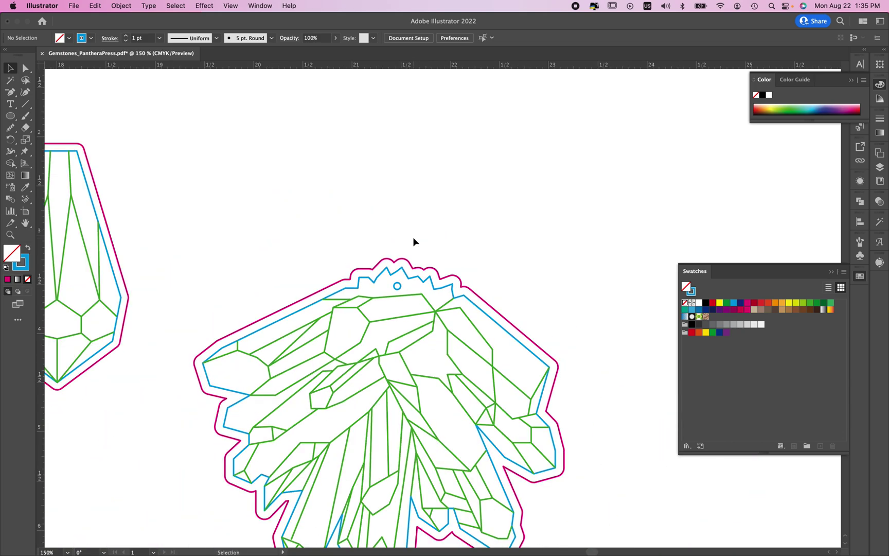
scroll(576, 313, down, 5)
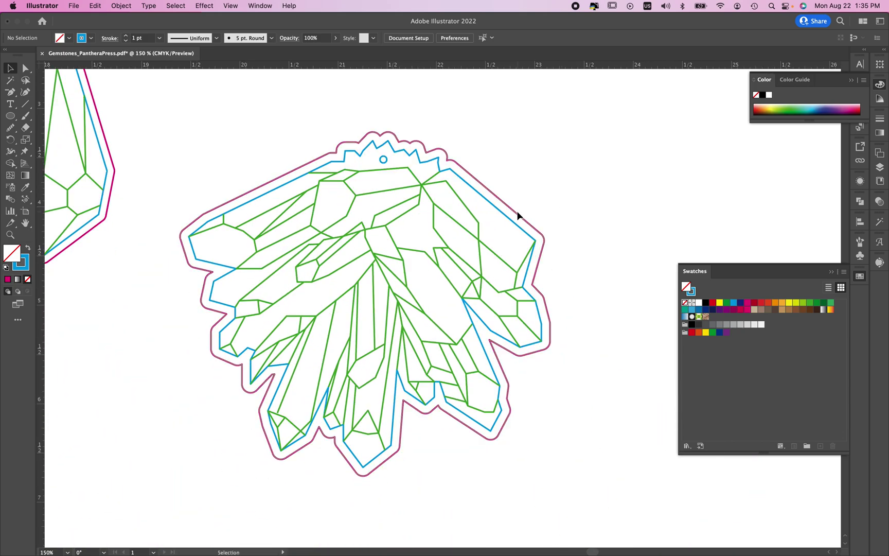
click(518, 212)
key(Delete)
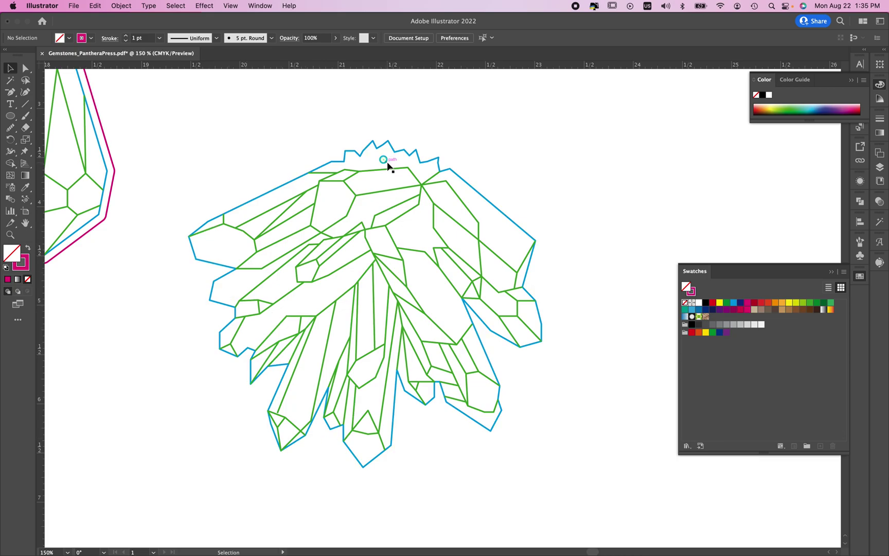
Shift the blue circle slightly right beneath the peaks, and check the whole cluster by selecting it and clearing the selection
mouse_move(387, 163)
mouse_down()
mouse_move(497, 246)
mouse_move(506, 236)
mouse_move(392, 160)
mouse_up()
click(485, 154)
drag(266, 155, 390, 172)
drag(357, 131, 613, 458)
key(super+h)
drag(568, 123, 401, 411)
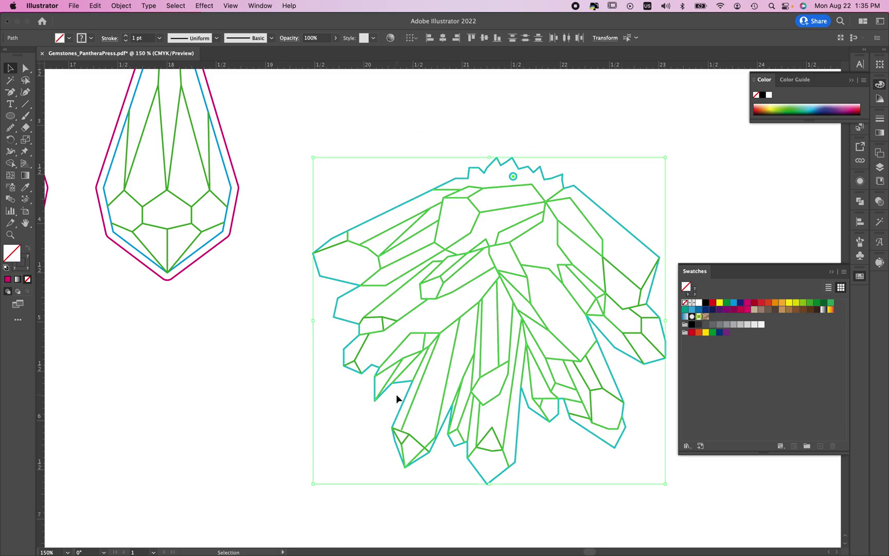
click(398, 399)
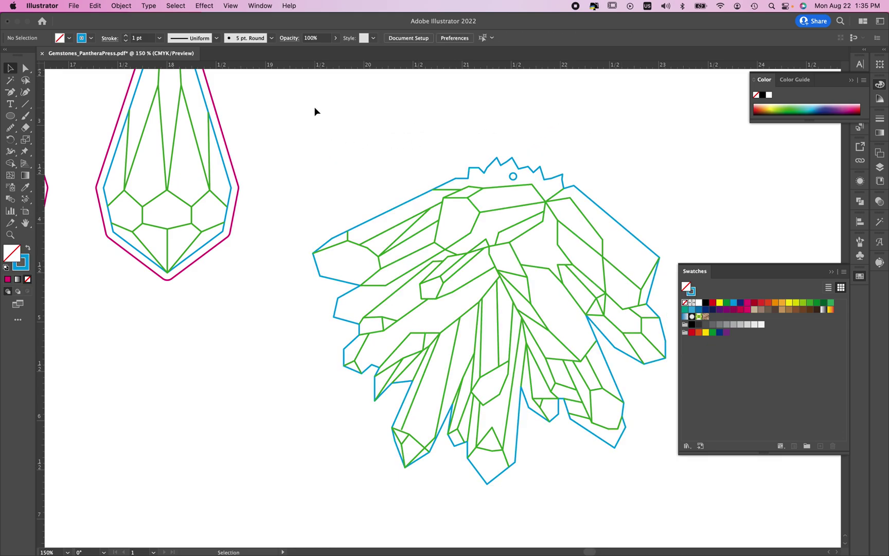
Inspect individual green score lines in the inverted crystal cluster by selecting a few and clearing the selection
key(a)
drag(566, 202, 550, 228)
key(v)
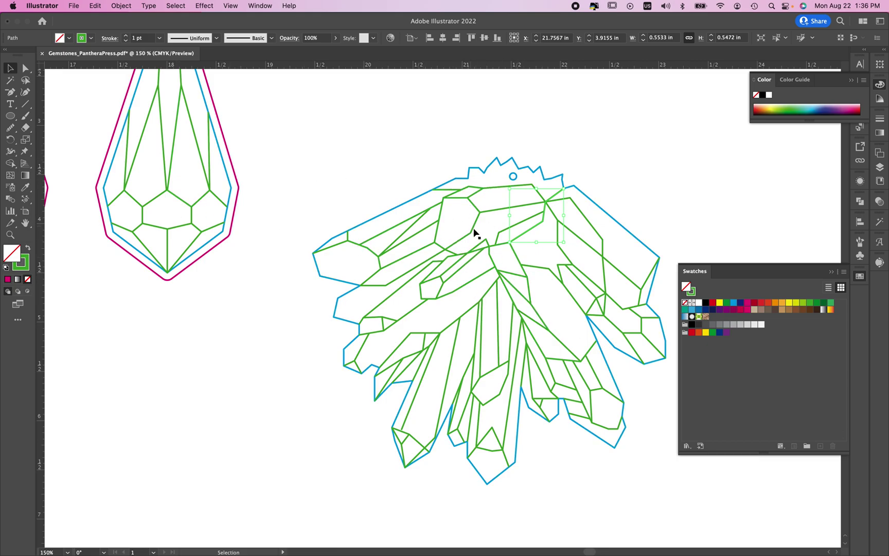
click(453, 232)
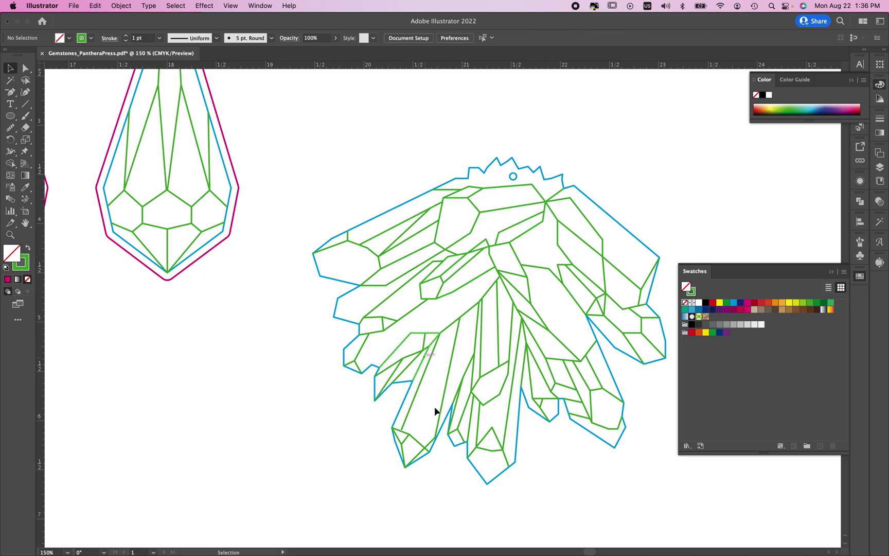
click(418, 391)
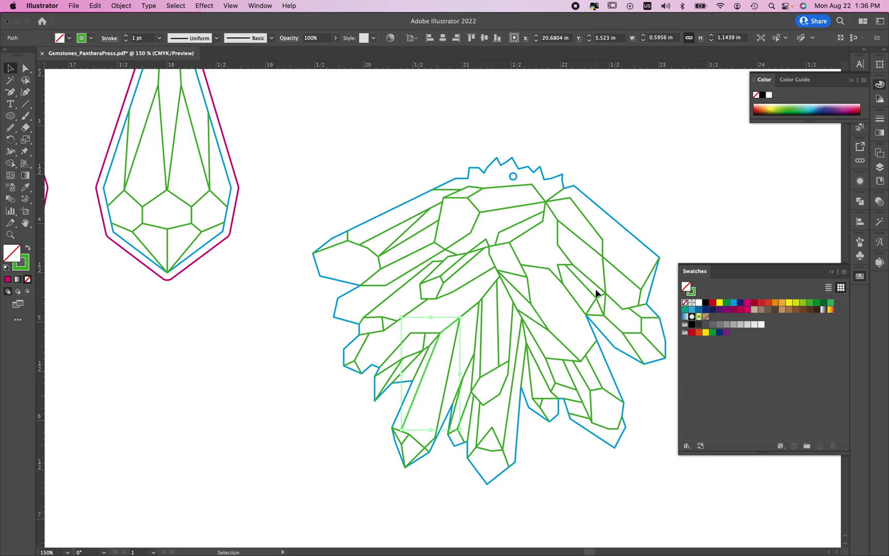
click(625, 175)
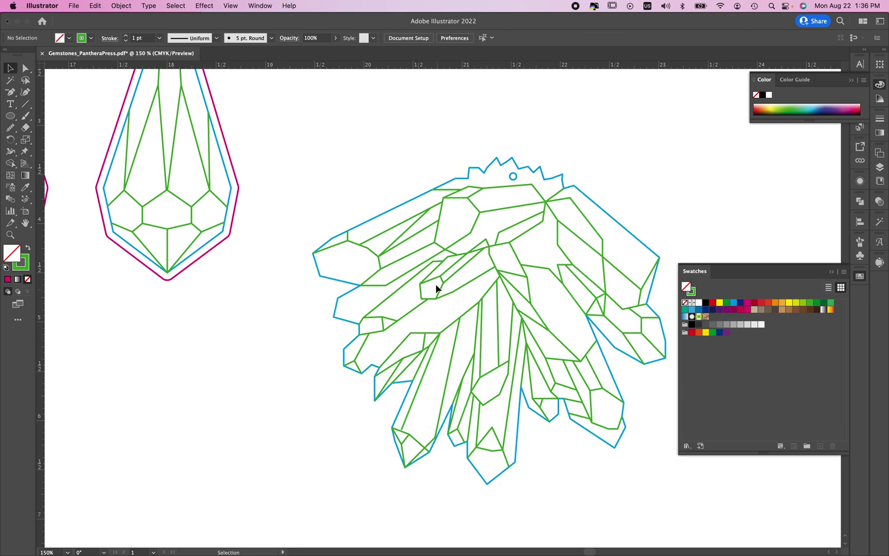
Group the whole inverted crystal cluster with its hole and move it to be centred at about X 22.3 in, Y 4.6 in
drag(305, 114, 693, 493)
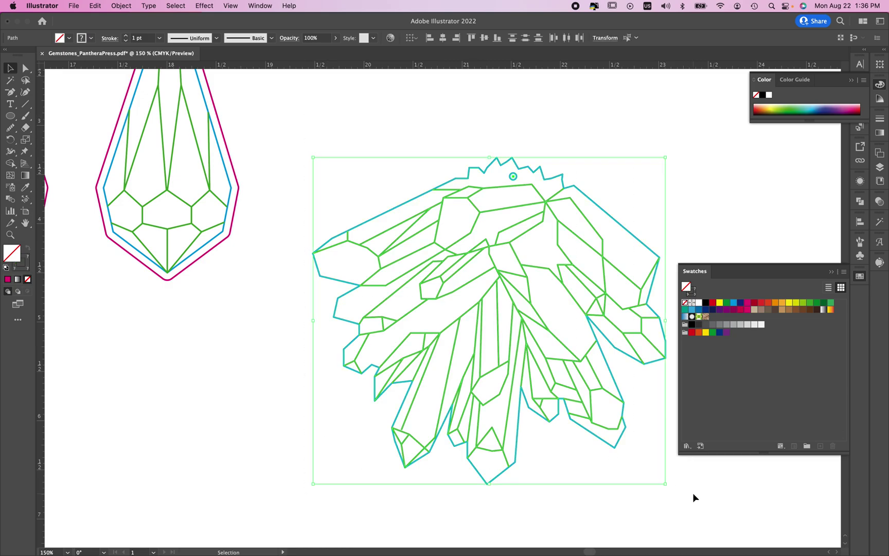
key(a)
key(v)
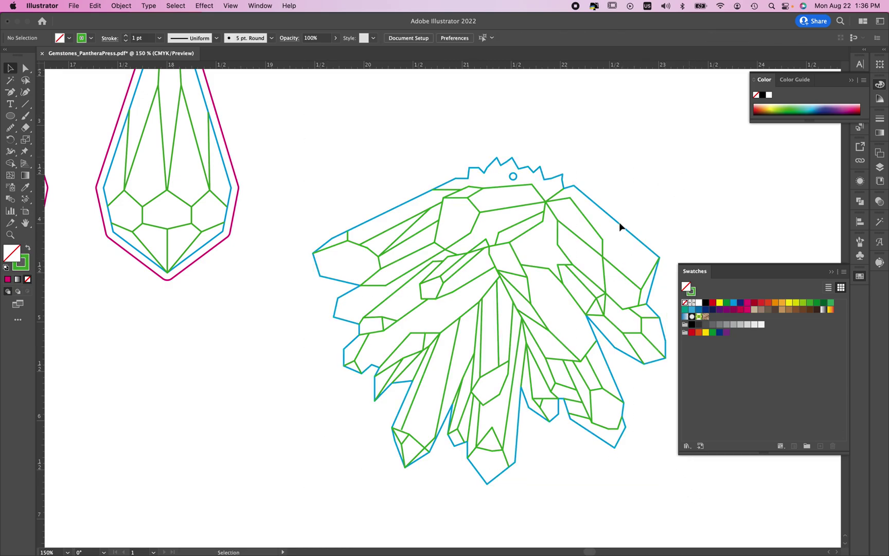
drag(621, 224, 726, 189)
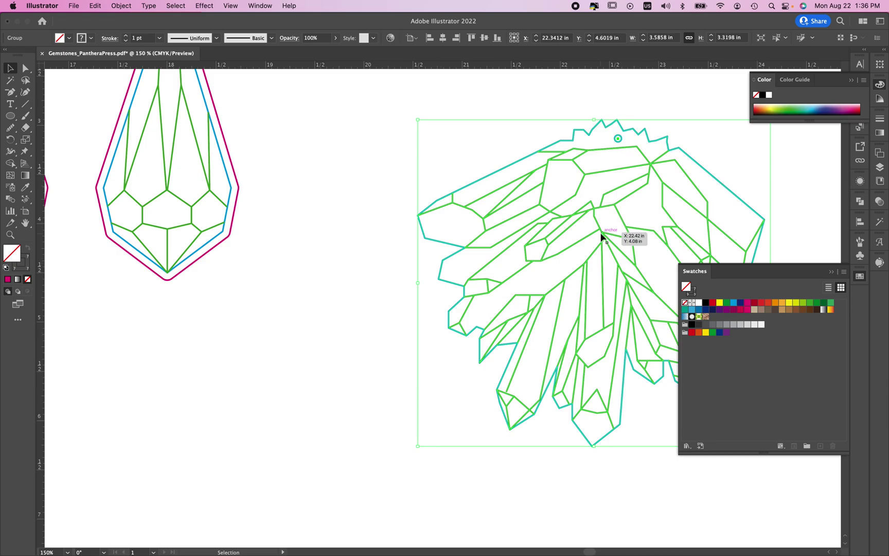
scroll(298, 366, left, 10)
scroll(298, 366, up, 2)
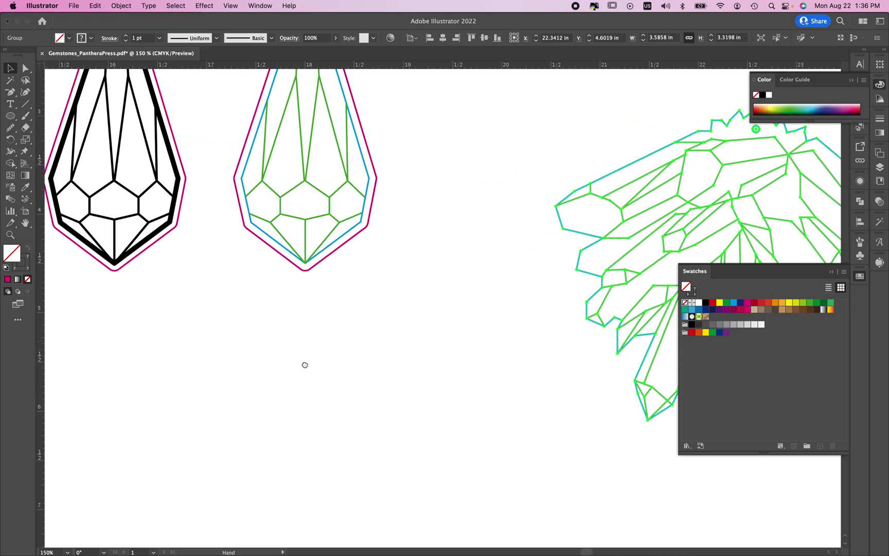
click(234, 366)
Examine the black teardrop crystal up close, selecting its black linework and its pink offset outline in turn
scroll(365, 359, left, 5)
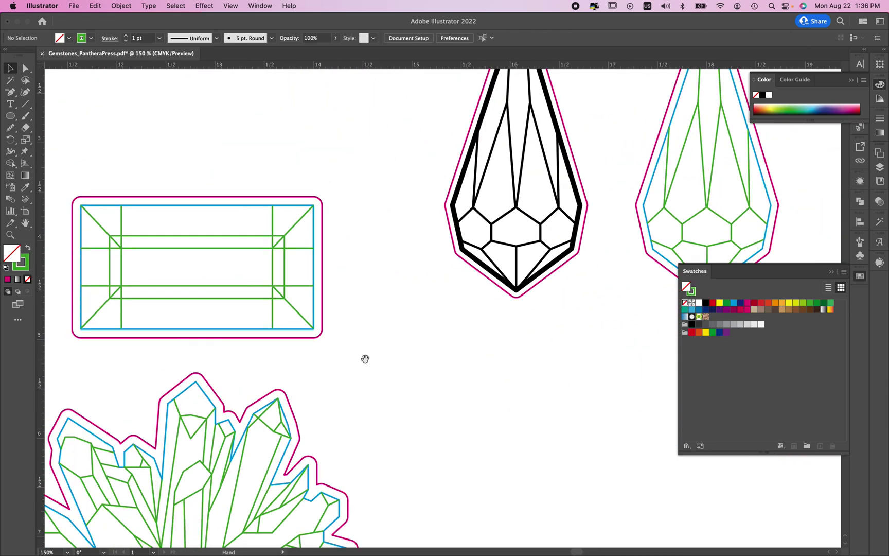
scroll(454, 376, right, 5)
scroll(445, 361, up, 3)
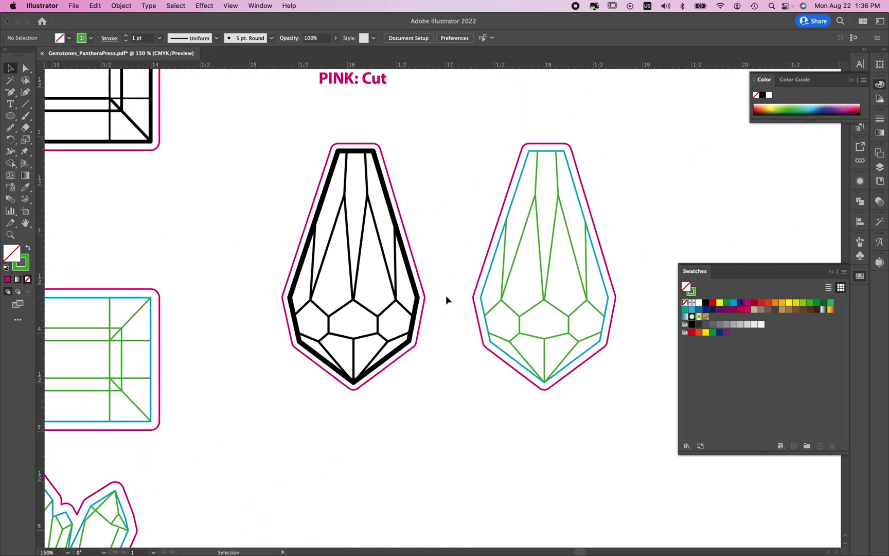
click(415, 297)
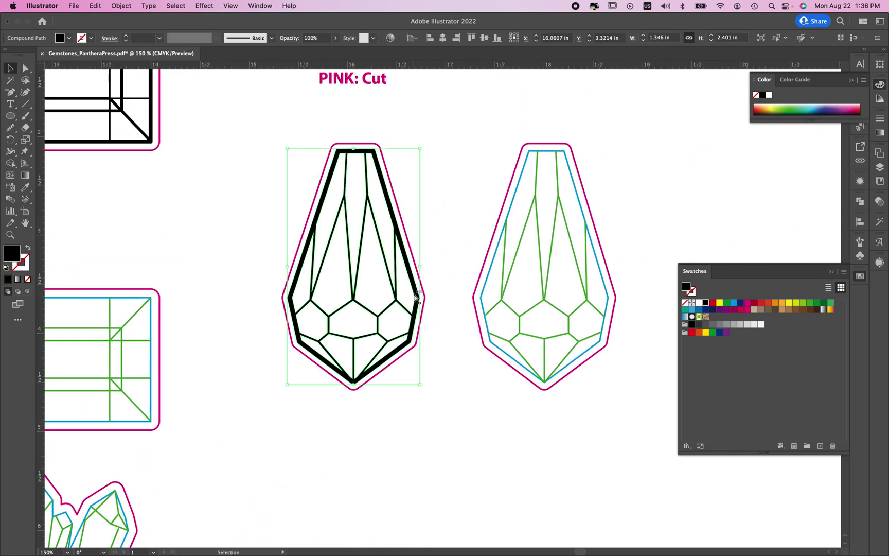
key(super+equal)
key(super+equal)
click(551, 238)
scroll(535, 226, down, 2)
scroll(536, 226, right, 2)
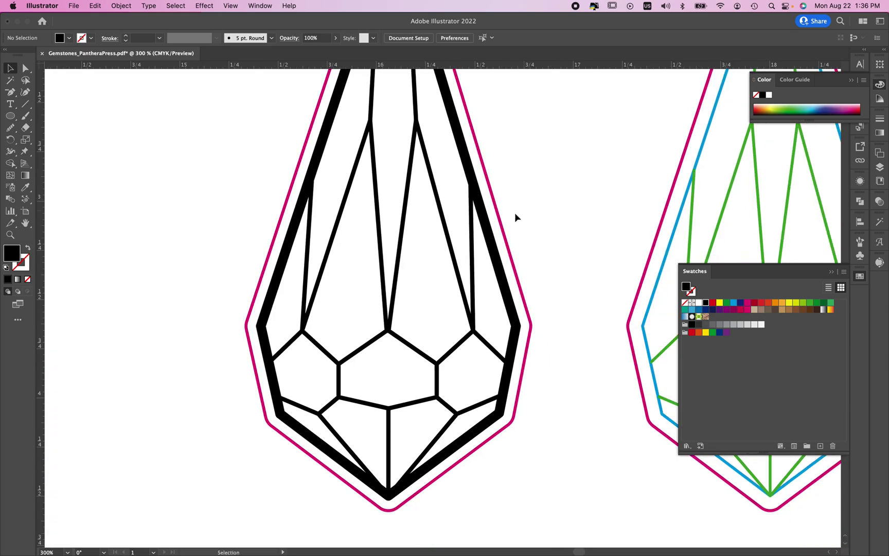
click(518, 277)
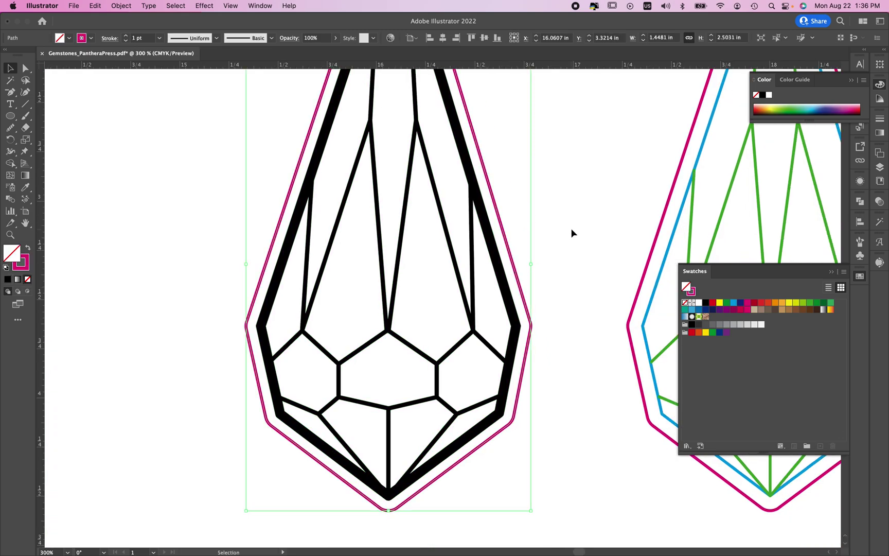
click(572, 232)
Try moving the black teardrop crystal's pink outline aside and deleting the coloured crystal's outline group, and undo both changes
drag(570, 256, 566, 280)
drag(477, 228, 622, 201)
key(super+z)
click(669, 234)
scroll(502, 242, right, 5)
scroll(502, 243, down, 2)
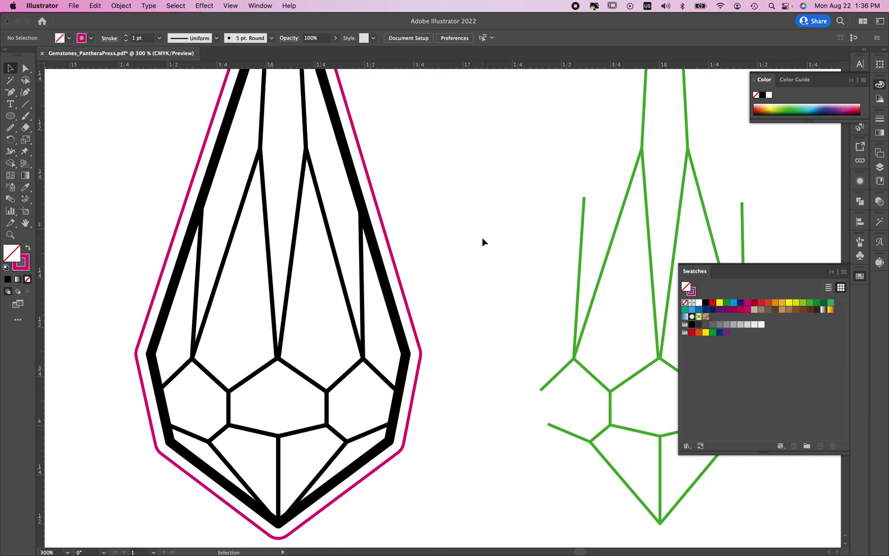
key(super+v)
Ungroup the coloured teardrop crystal's blue and pink outlines and delete the pink offset outline
right_click(545, 276)
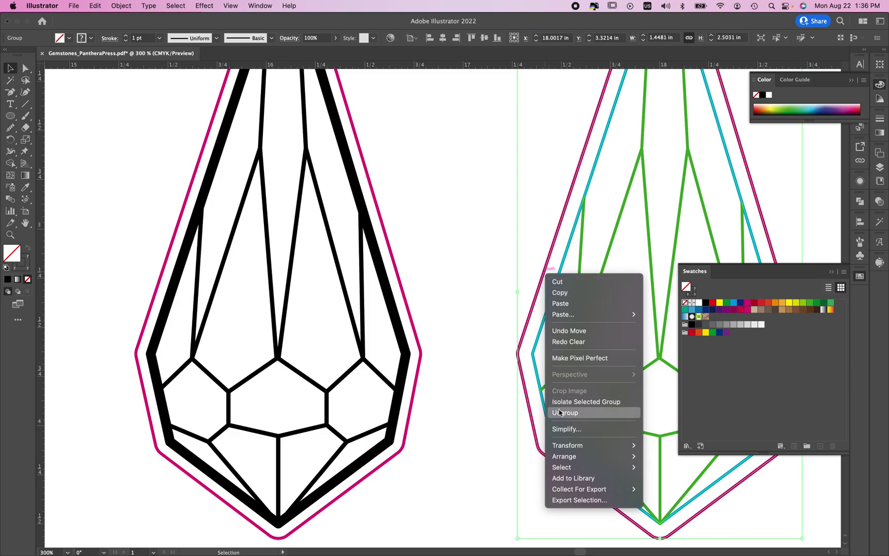
click(499, 398)
click(524, 377)
key(Delete)
drag(530, 344, 516, 359)
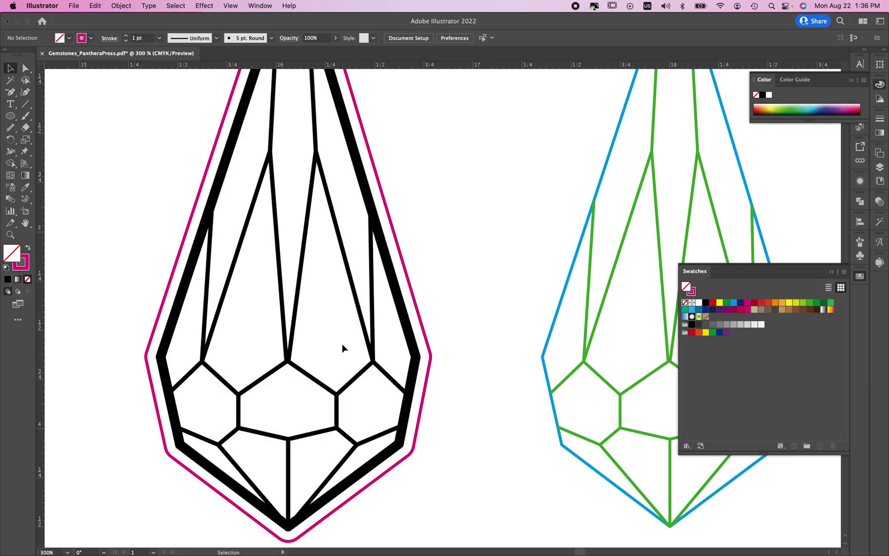
Delete the pink offset outline around the black teardrop crystal
click(411, 284)
scroll(473, 301, left, 5)
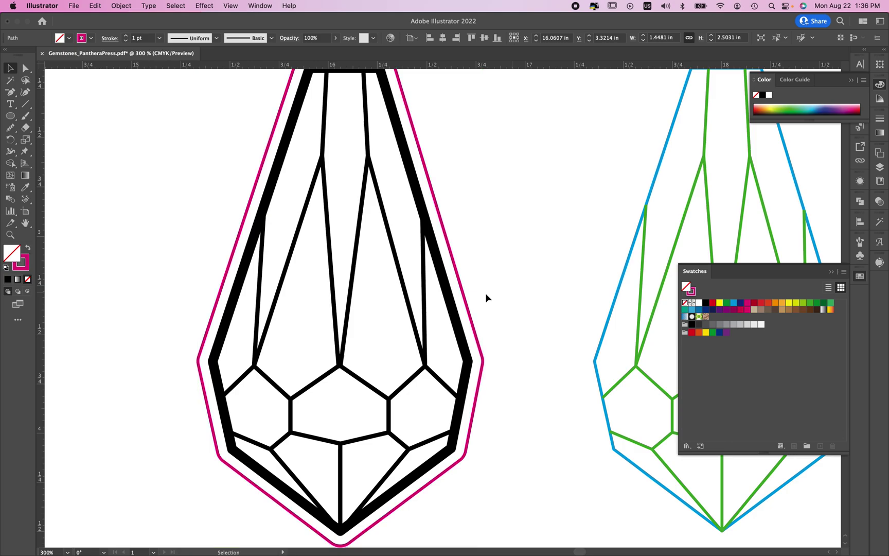
click(425, 303)
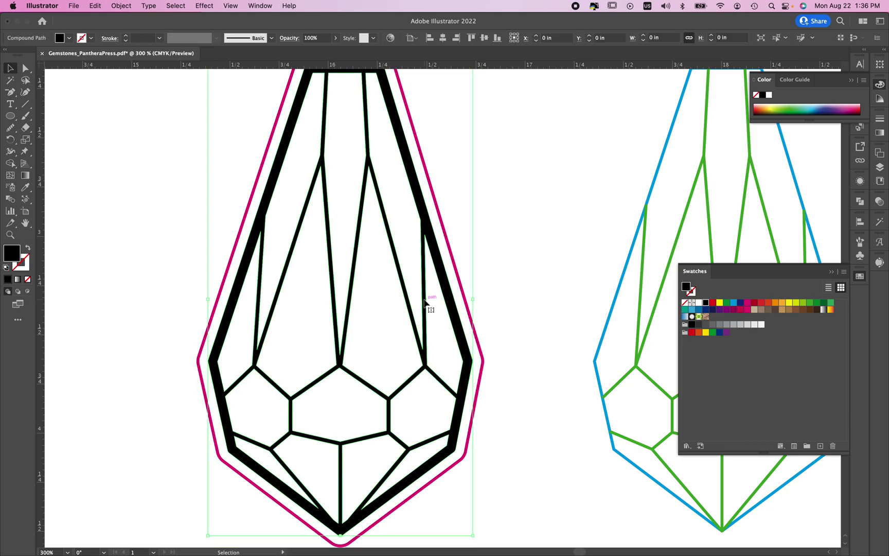
right_click(456, 332)
mouse_move(503, 492)
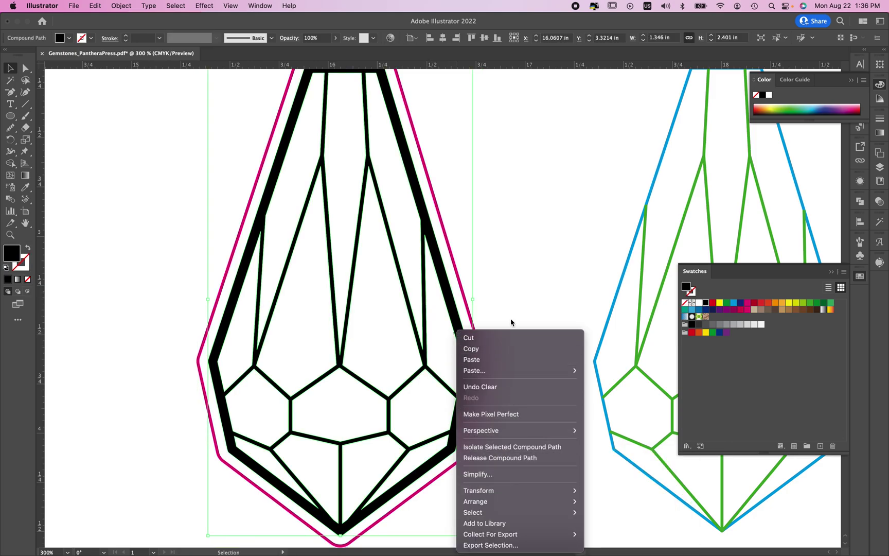
click(544, 234)
click(468, 291)
click(467, 297)
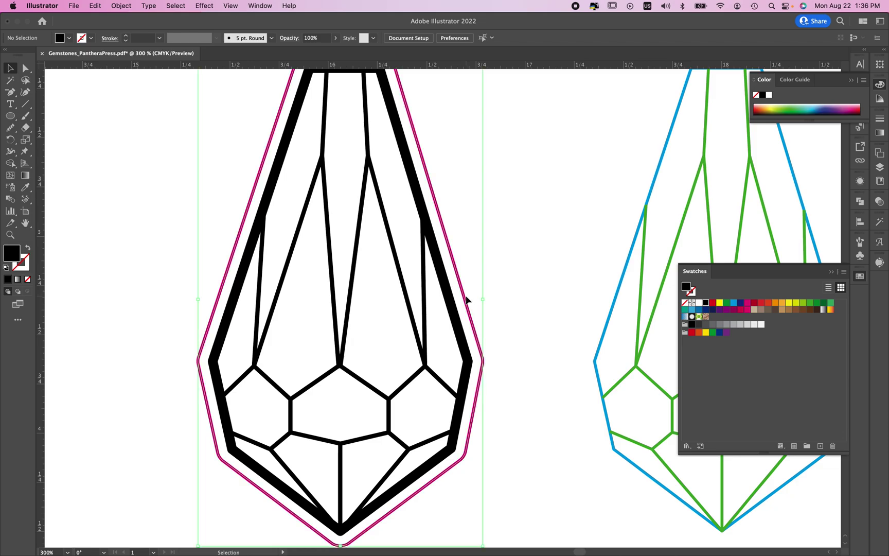
key(Delete)
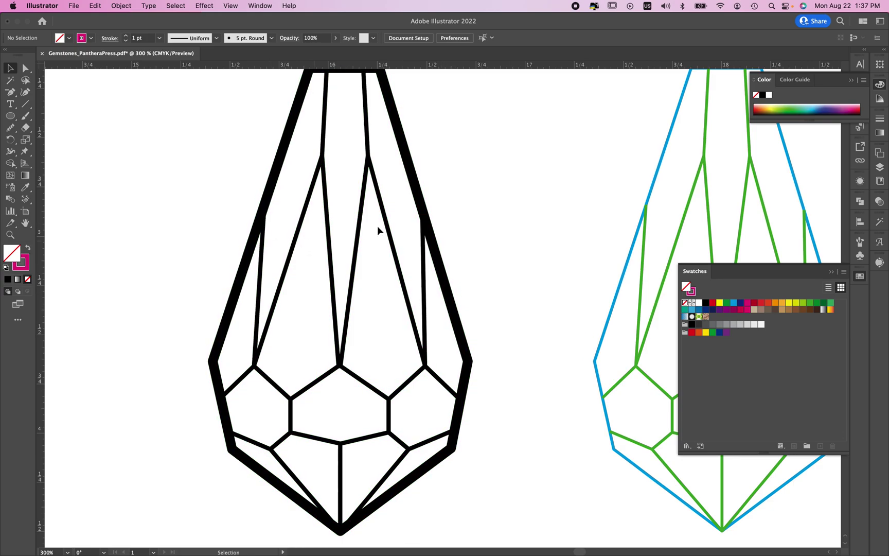
Open the black teardrop crystal's compound path in isolation mode, select it, and exit isolation
mouse_move(506, 232)
mouse_down()
mouse_move(502, 246)
mouse_move(522, 256)
mouse_move(518, 204)
mouse_move(518, 227)
mouse_up()
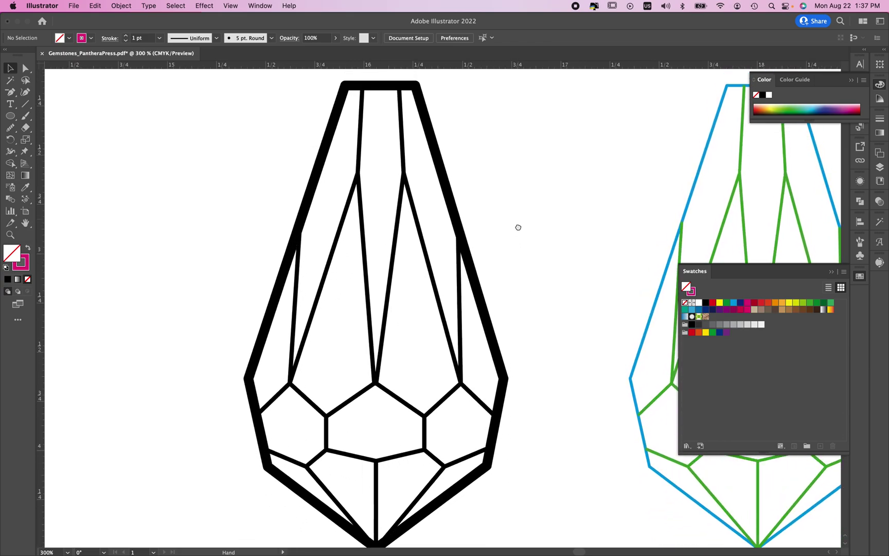
double_click(463, 236)
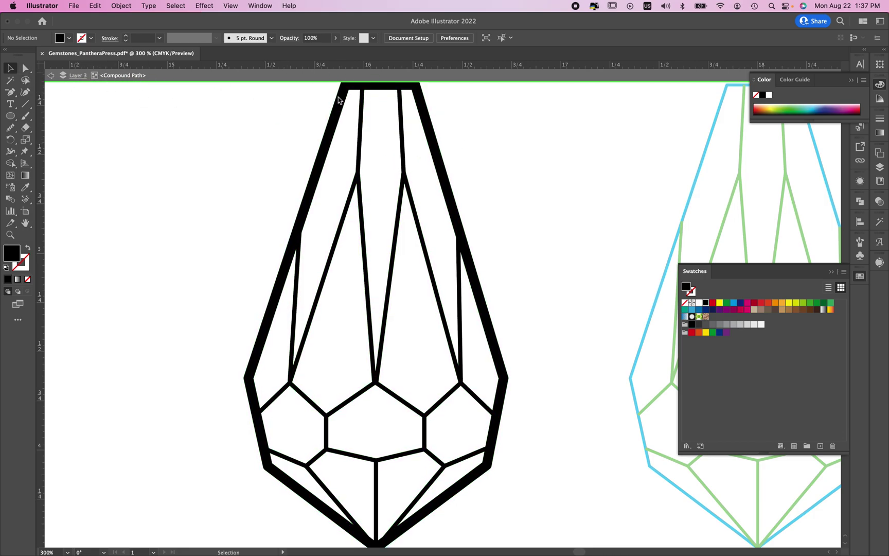
mouse_move(463, 216)
mouse_down()
mouse_move(570, 204)
mouse_move(477, 215)
mouse_up()
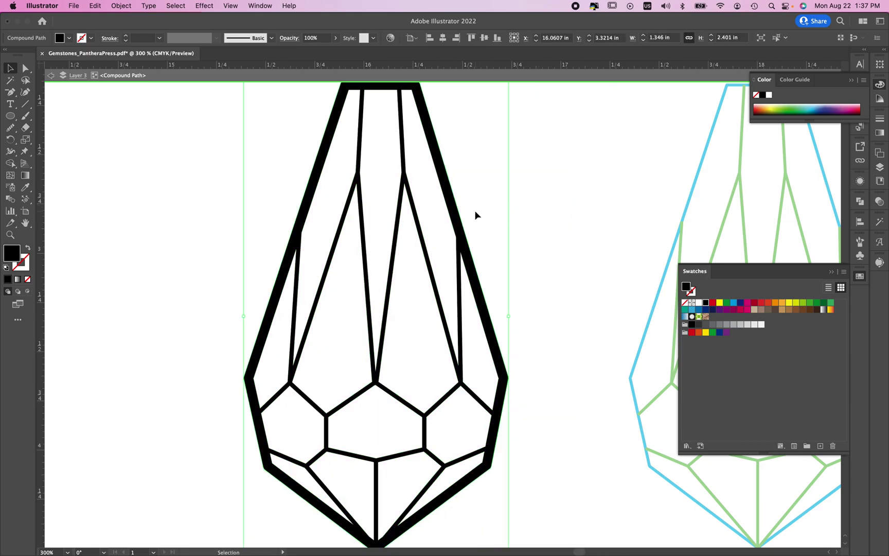
key(super)
double_click(562, 222)
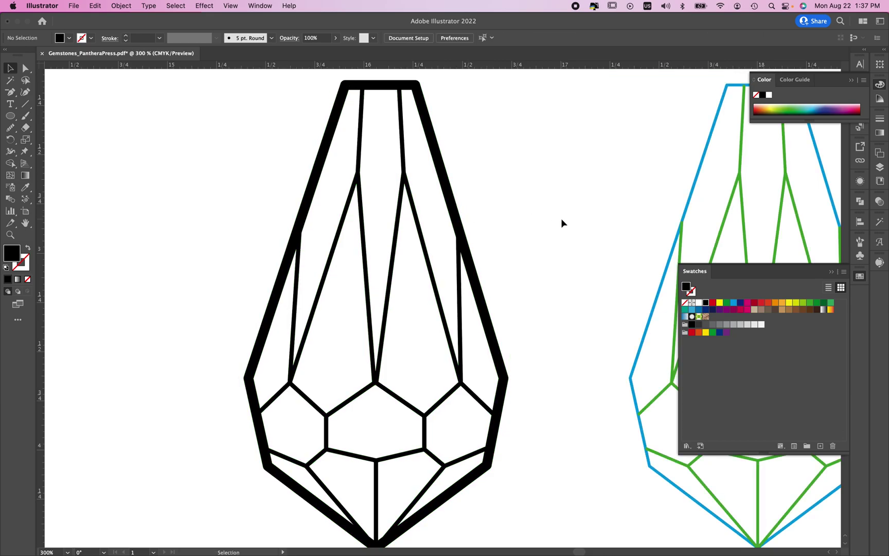
Duplicate the black teardrop crystal's outer edge in place as a separate solid shape, undoing a trial move aside
click(456, 230)
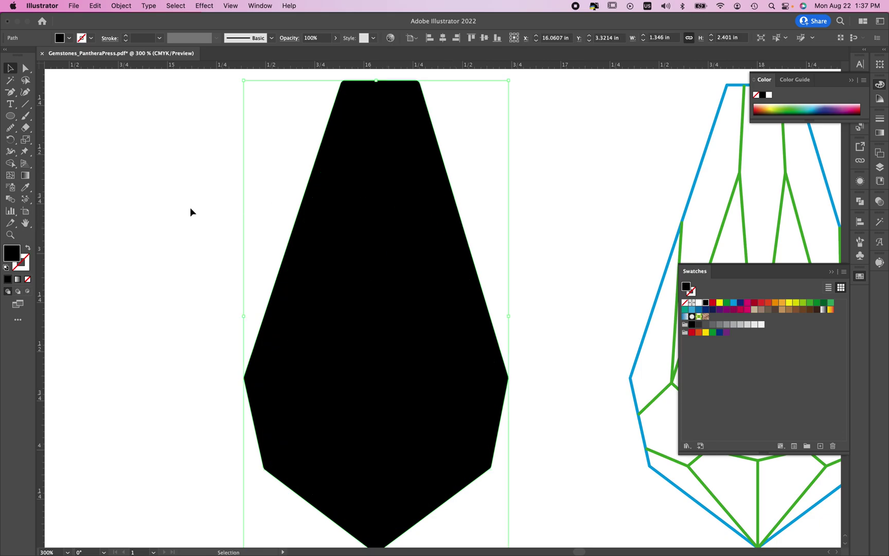
drag(324, 257, 153, 250)
key(super+z)
Remove the solid teardrop shape's fill, give it an orange stroke, and clear the selection
click(684, 303)
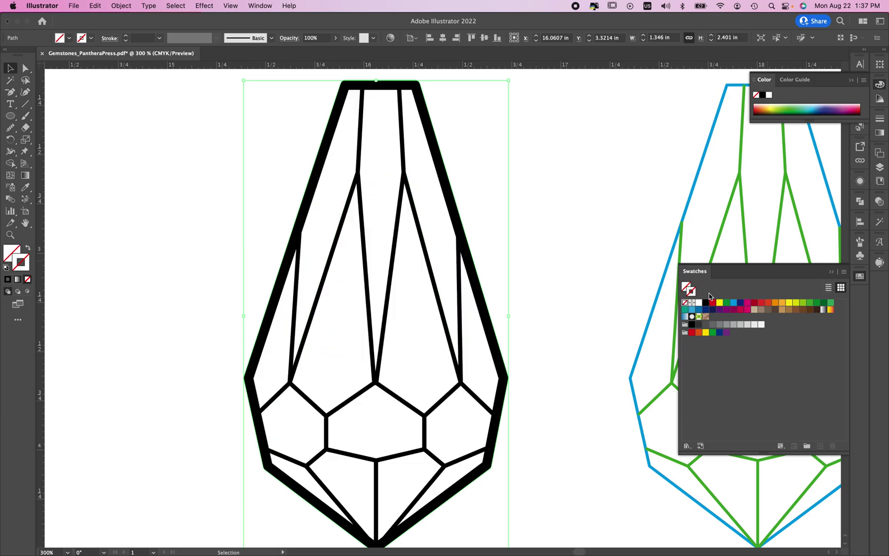
click(776, 303)
click(612, 268)
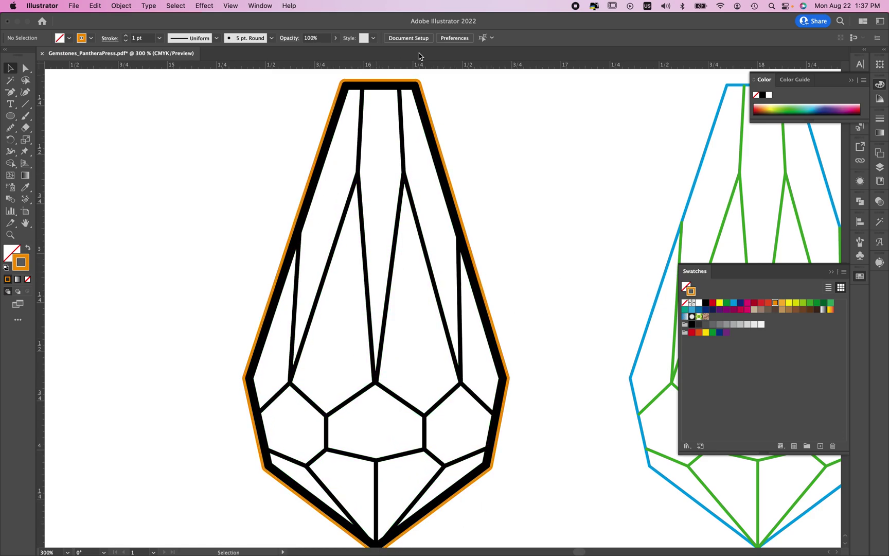
Compare the orange-outlined black teardrop crystal with the blue-and-green version beside it
scroll(545, 222, down, 5)
scroll(545, 221, right, 5)
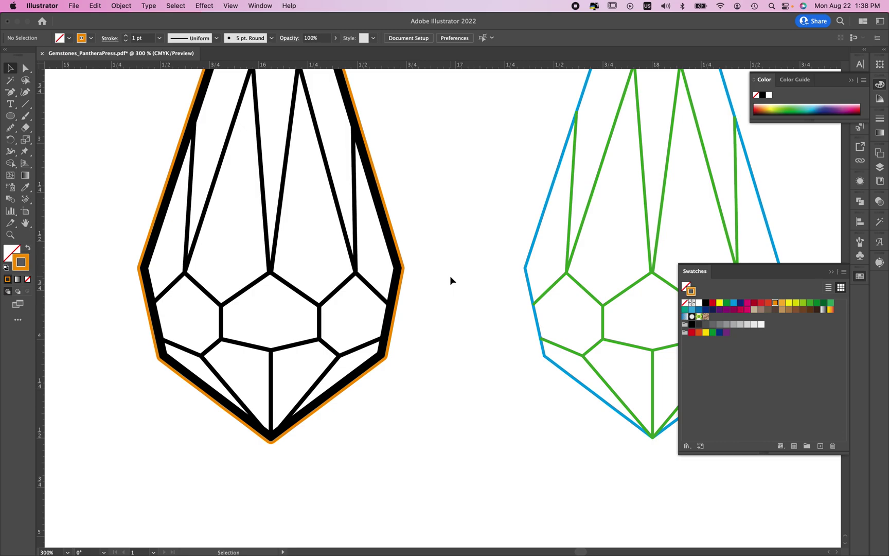
drag(447, 220, 407, 291)
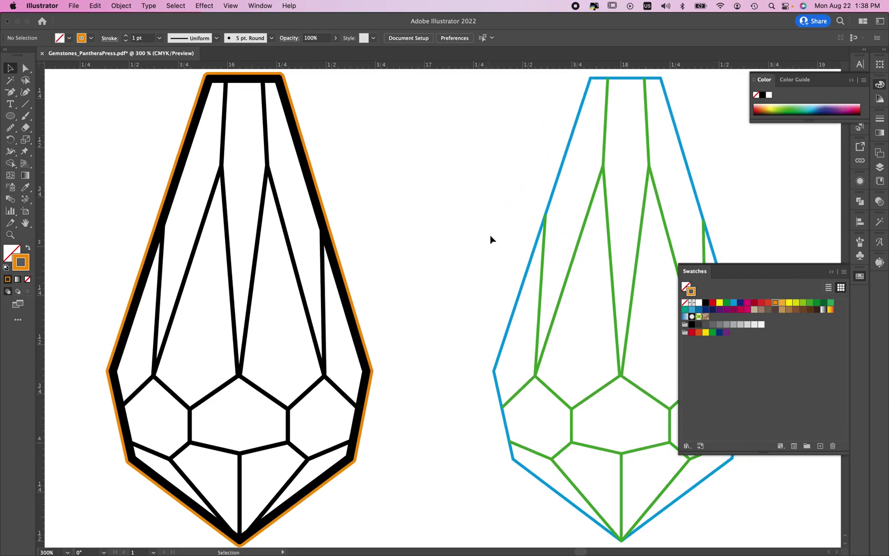
drag(502, 237, 404, 186)
drag(722, 144, 412, 465)
click(699, 494)
drag(329, 389, 506, 385)
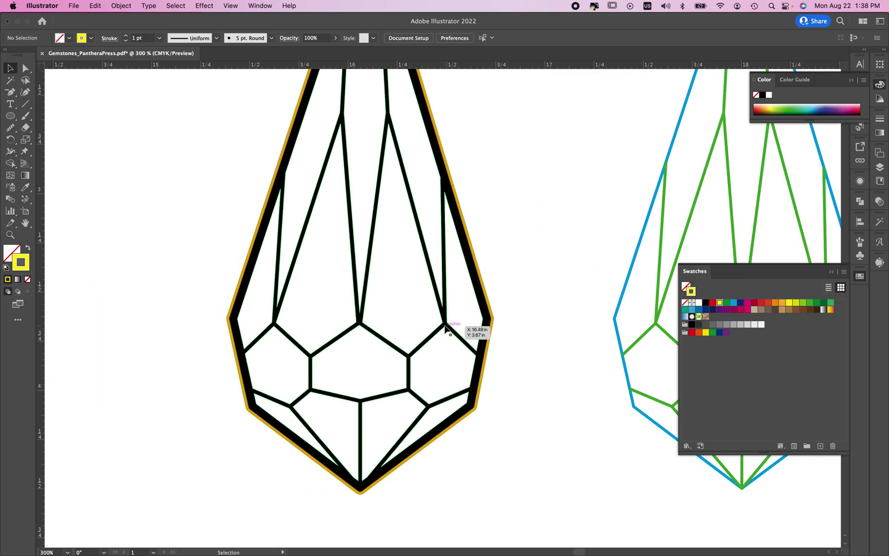
Review the other gemstones with pink offset outlines, and return to the teardrop pair to select the black linework
key(super+minus)
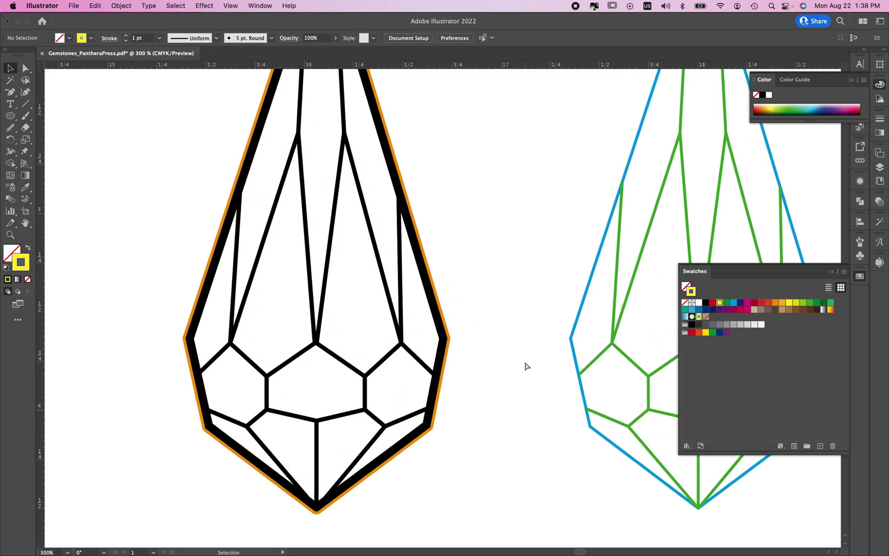
key(super+minus)
drag(257, 278, 545, 369)
drag(433, 360, 512, 327)
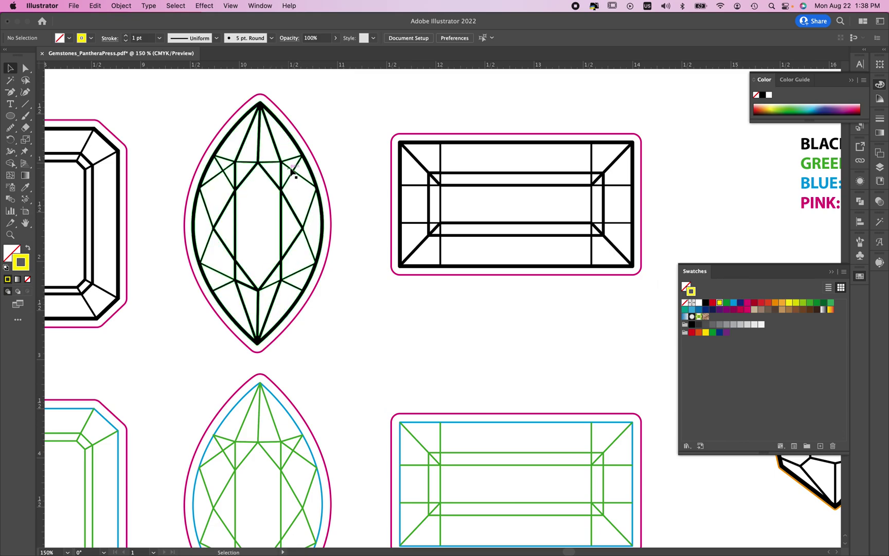
scroll(434, 357, right, 10)
scroll(434, 357, down, 2)
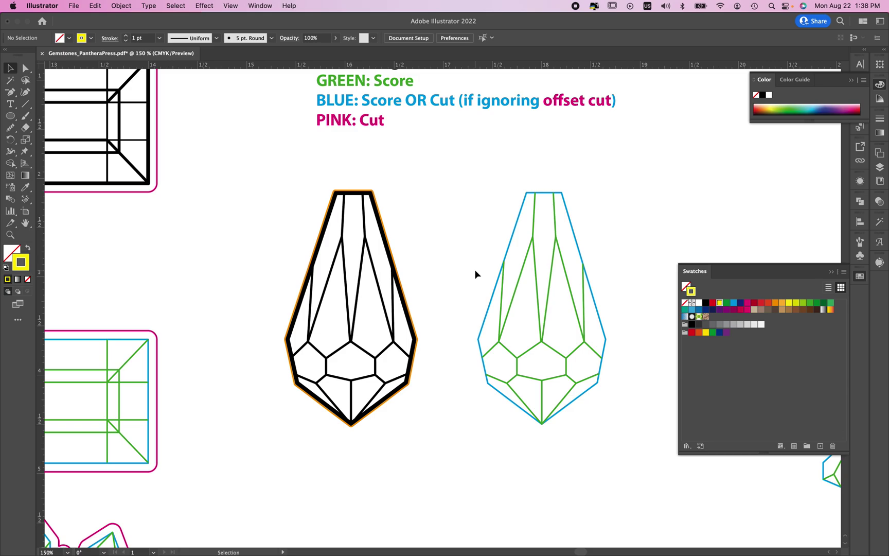
click(356, 315)
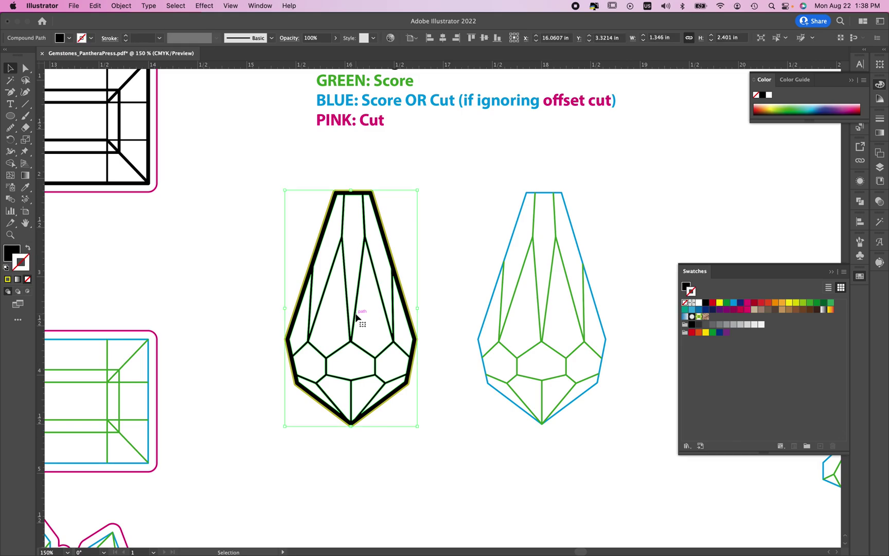
Compare the green score linework of the second teardrop crystal with the black engraving linework of the first
click(551, 292)
click(549, 292)
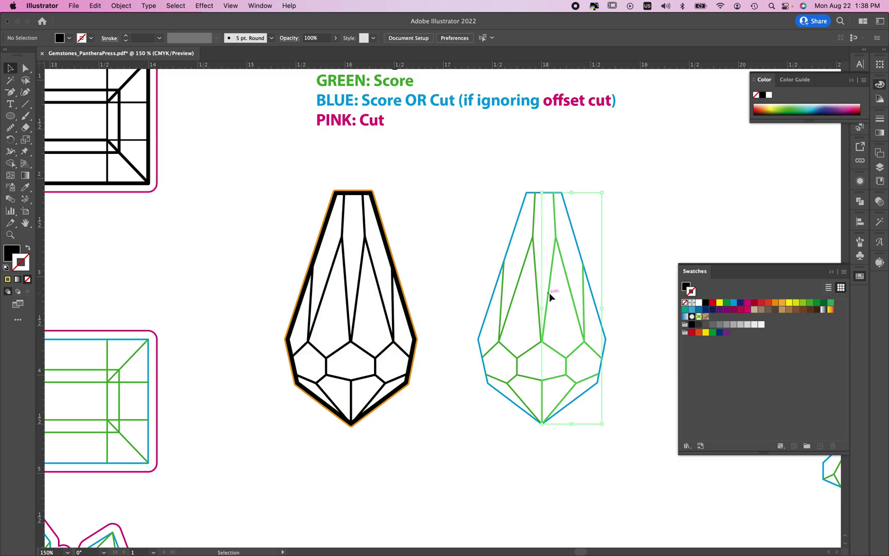
click(644, 290)
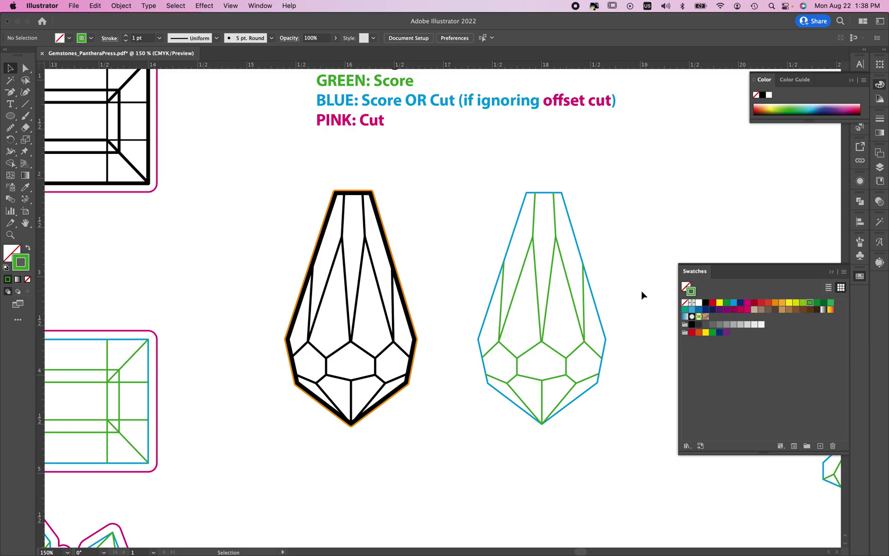
click(551, 275)
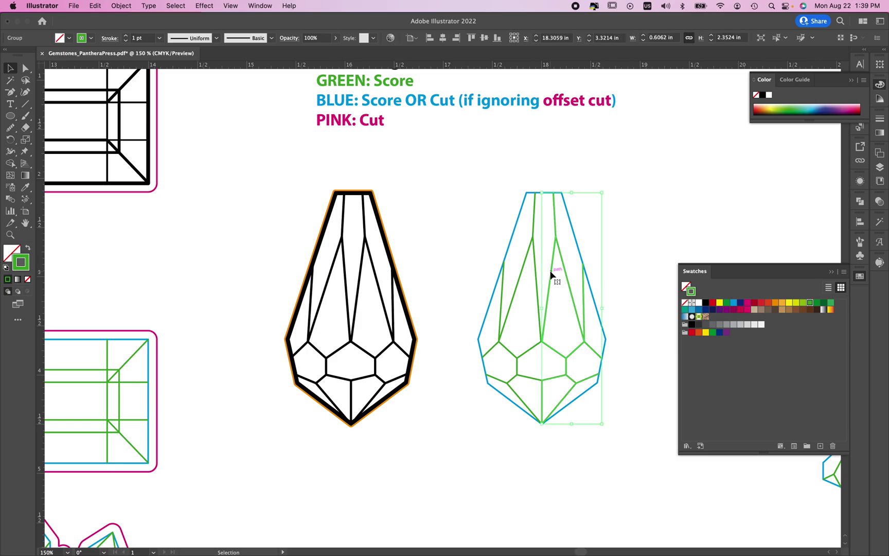
click(344, 254)
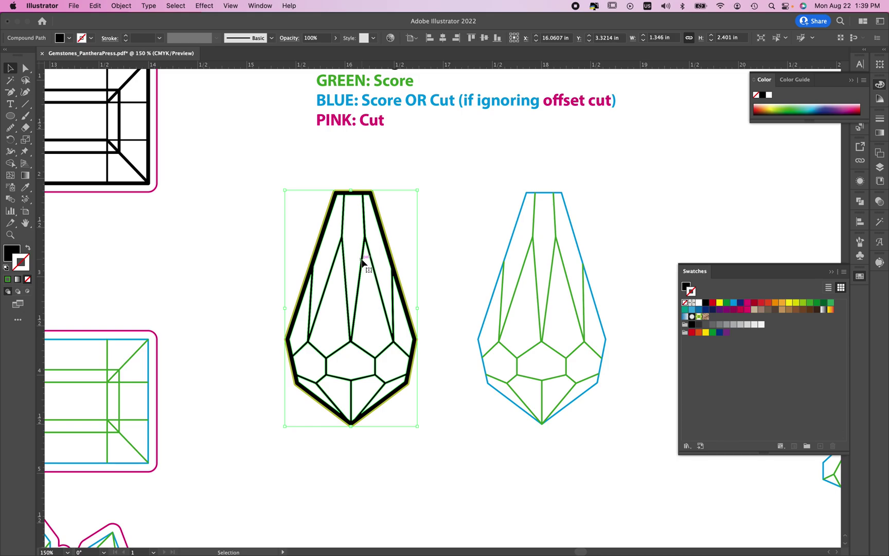
Move both teardrop crystals off the artboard into the empty canvas area above it
key(super+minus)
key(super+minus)
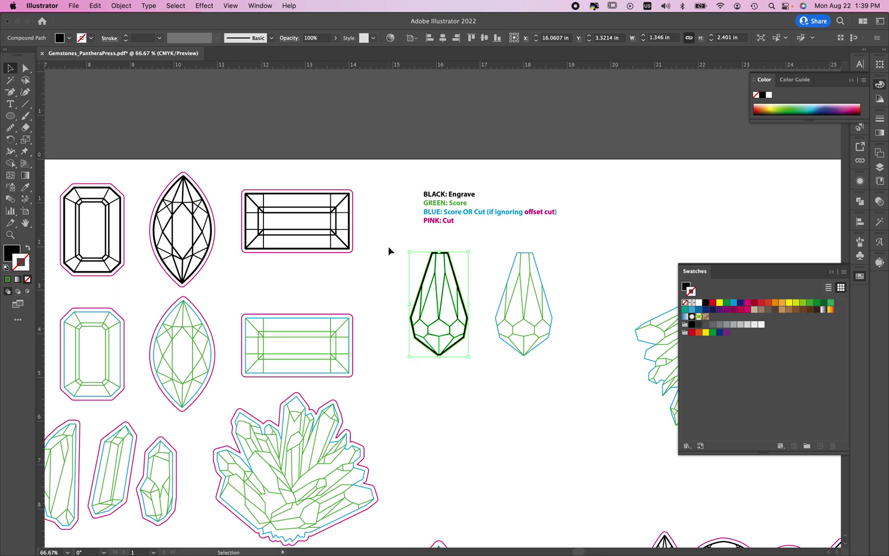
scroll(577, 309, up, 3)
drag(585, 289, 390, 446)
scroll(592, 347, up, 1)
drag(592, 347, 553, 404)
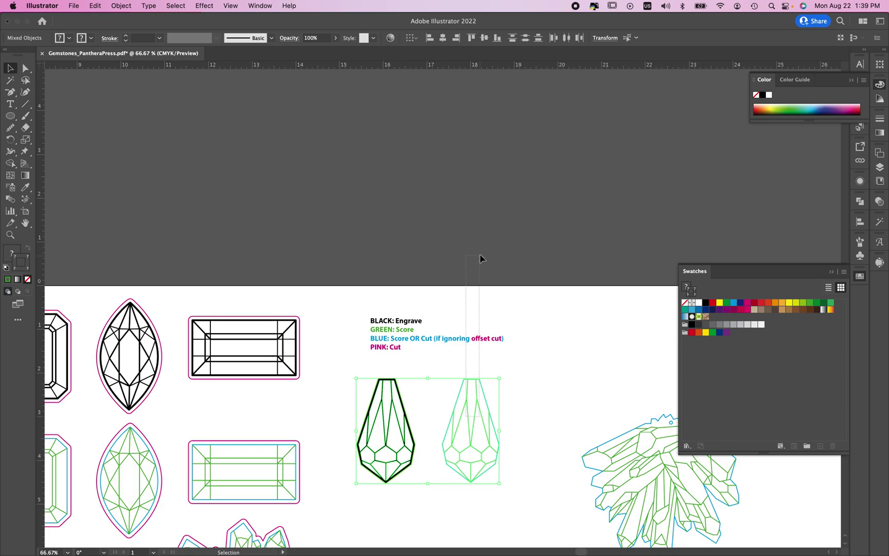
click(569, 362)
drag(543, 374, 356, 487)
drag(428, 445, 433, 151)
drag(618, 174, 547, 351)
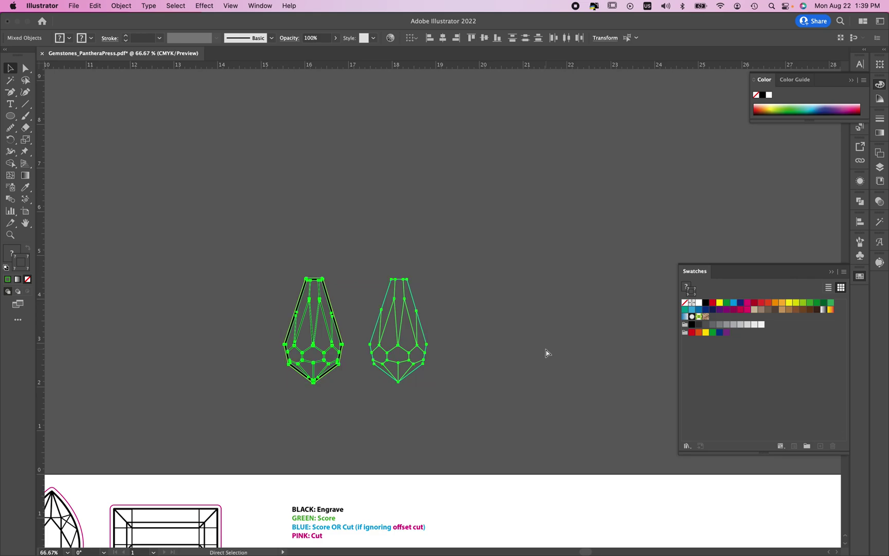
Enlarge the teardrop pair proportionally to about 15 in tall and clear the selection to inspect the lines
key(super+minus)
key(super+minus)
key(super+minus)
drag(466, 283, 744, 103)
scroll(372, 210, up, 2)
click(372, 210)
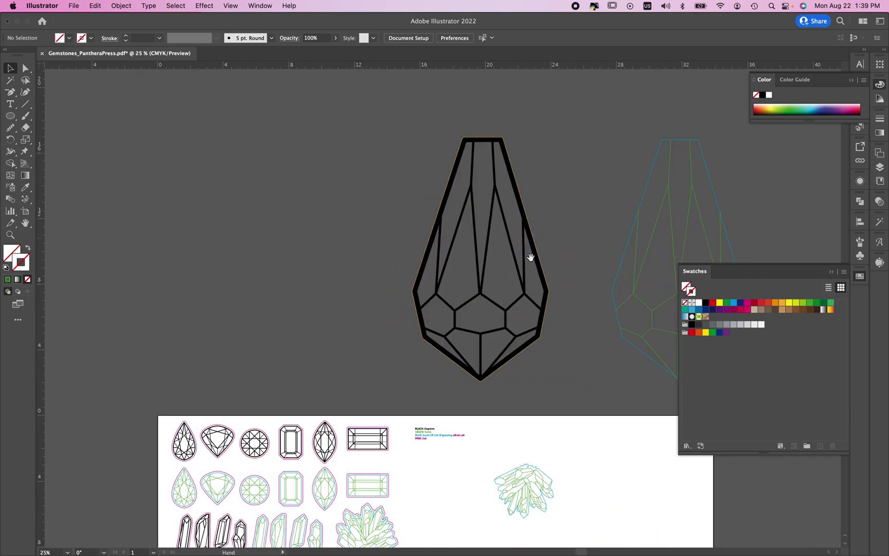
drag(520, 252, 383, 224)
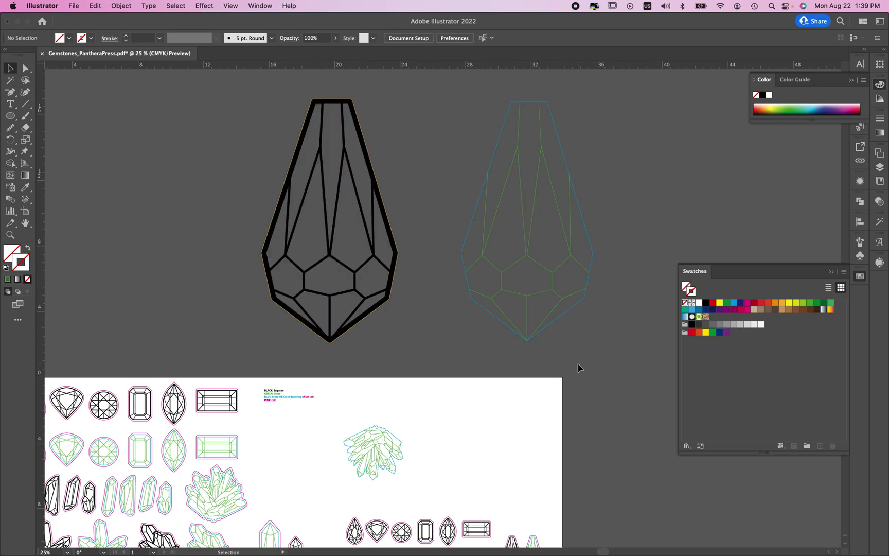
Delete both enlarged teardrop crystals and bring the full artboard into view
drag(651, 109, 551, 157)
drag(171, 344, 169, 342)
key(Delete)
drag(345, 445, 445, 157)
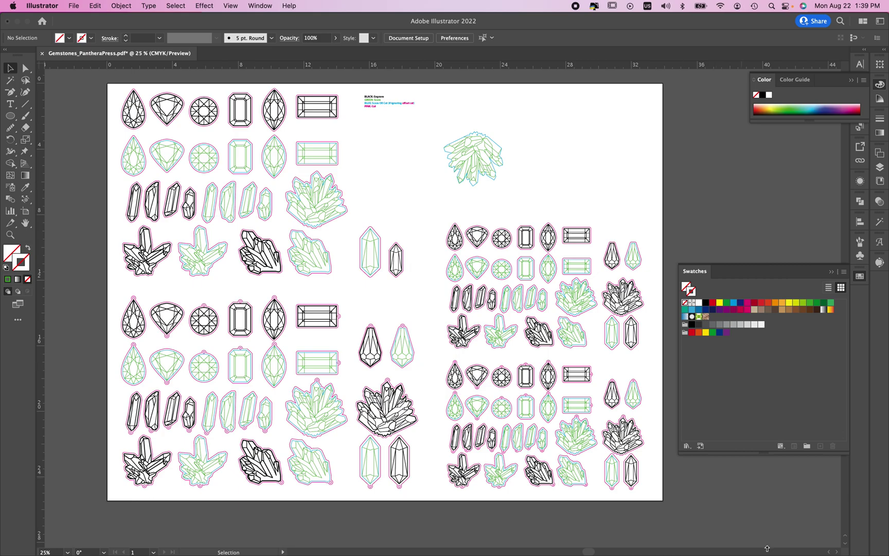
Switch to the Gems design in Glowforge and delete the colour legend text above the teardrop pair
mouse_move(839, 545)
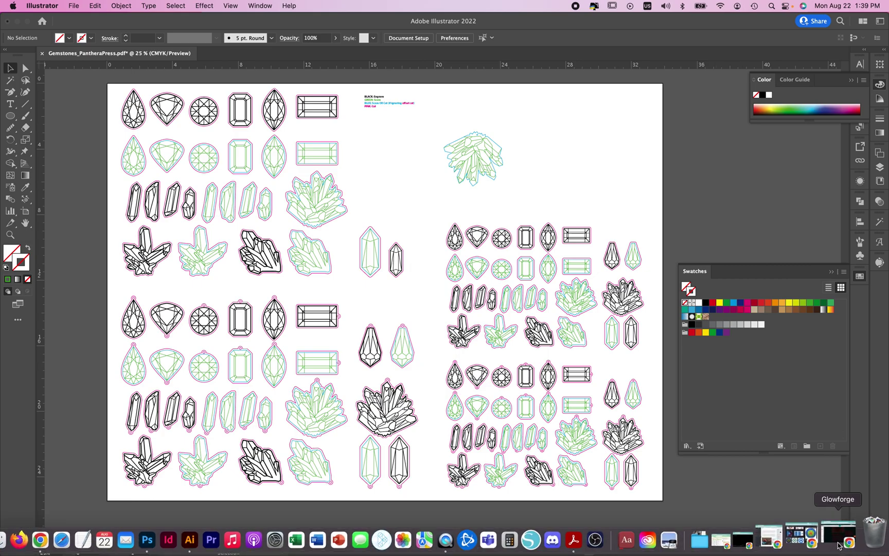
click(839, 544)
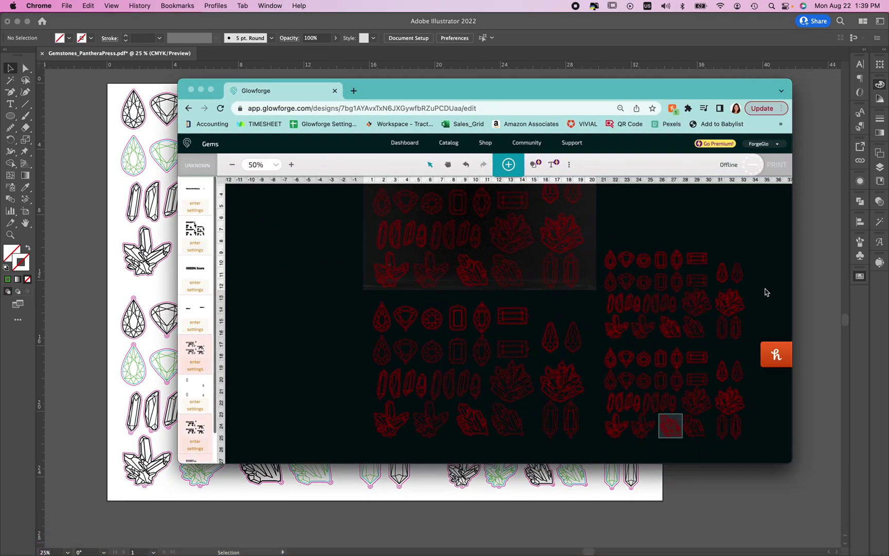
drag(734, 223, 628, 306)
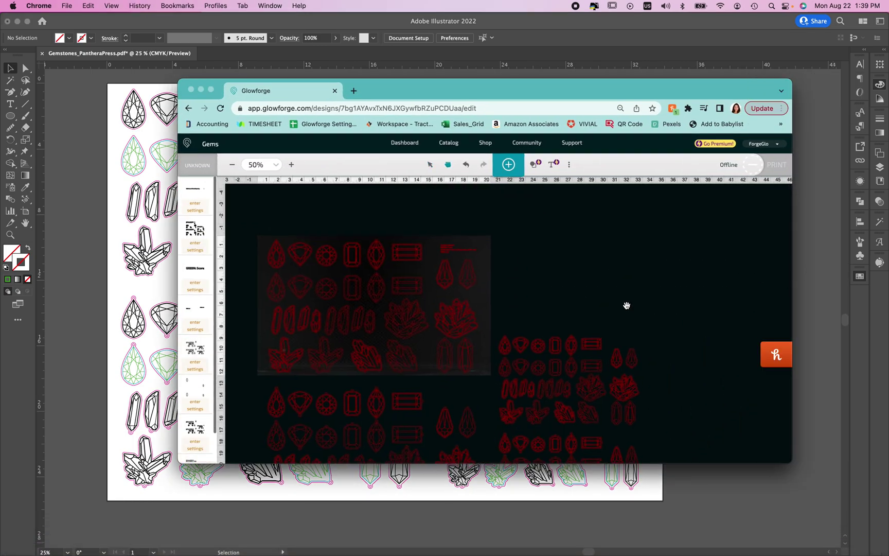
scroll(570, 283, up, 5)
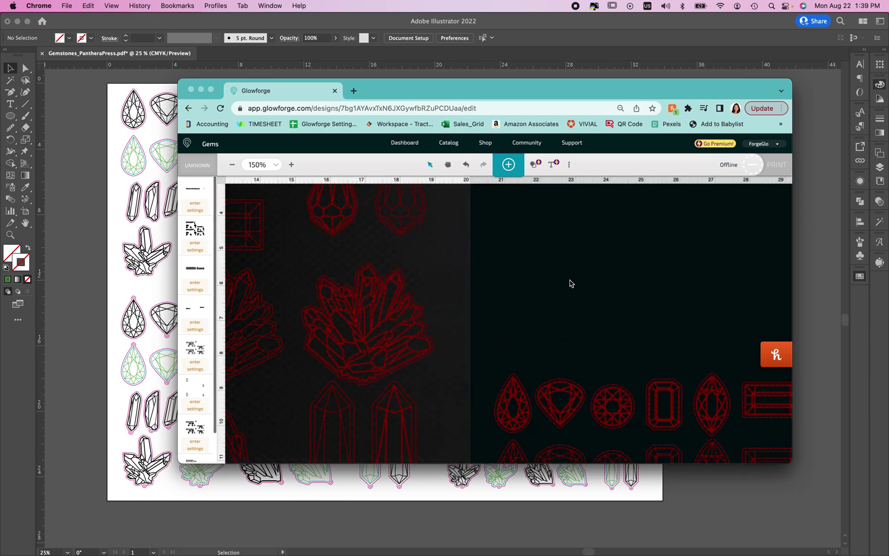
drag(570, 282, 545, 328)
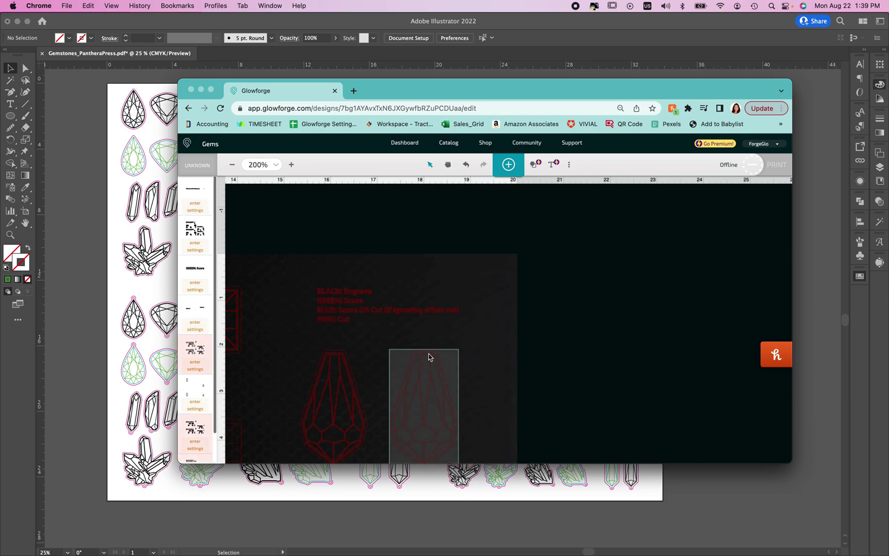
drag(331, 322, 306, 329)
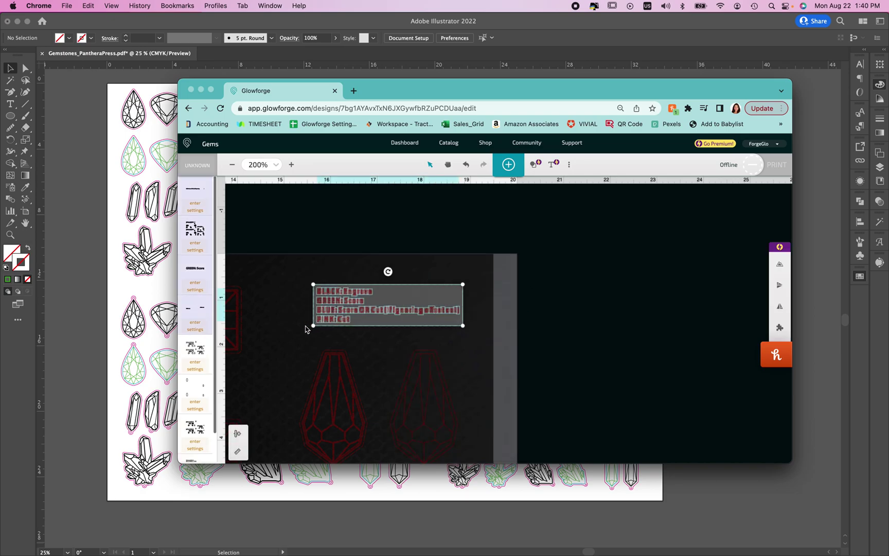
key(Delete)
Move all the gemstone designs together off the laser bed into the empty space beside it
drag(331, 308, 546, 243)
scroll(592, 258, down, 2)
scroll(592, 259, down, 4)
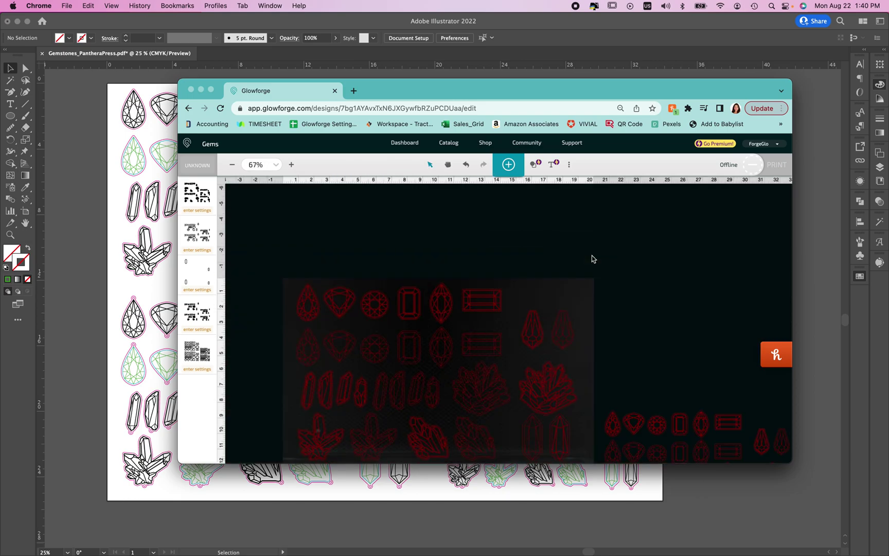
scroll(592, 258, down, 3)
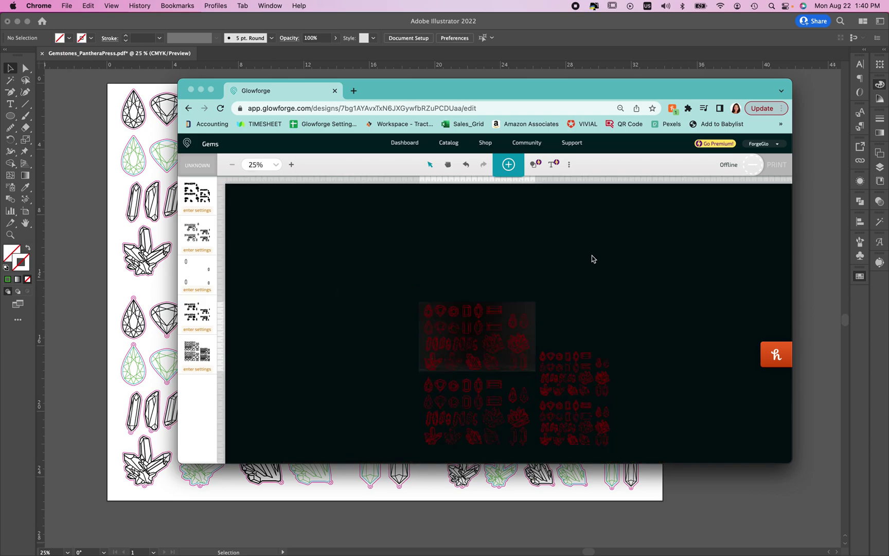
drag(600, 282, 407, 434)
drag(551, 298, 297, 270)
click(476, 308)
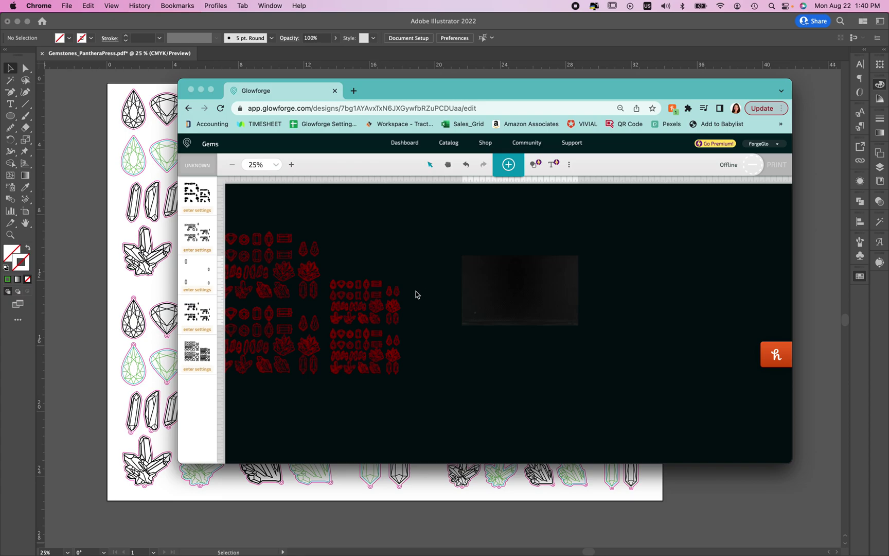
Duplicate the line-art teardrop from the small gemstone set and place the copy on the empty laser bed
click(396, 296)
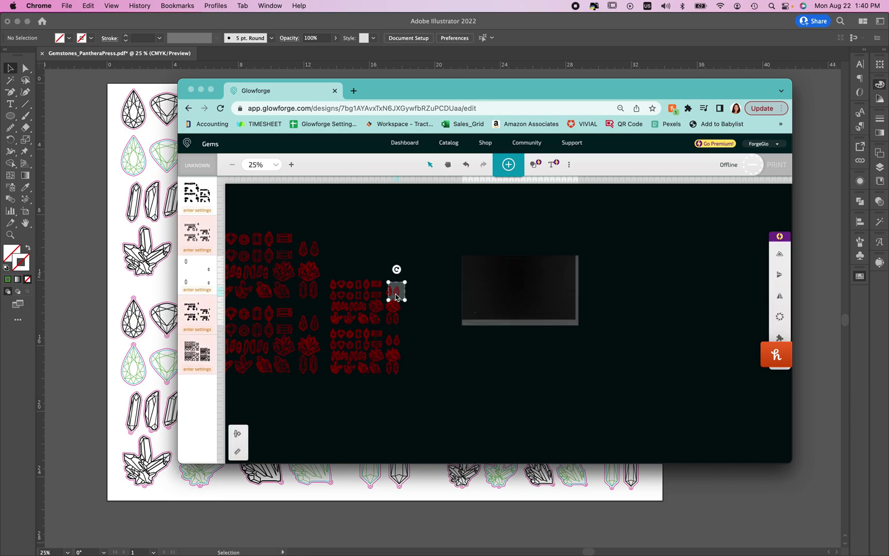
scroll(395, 296, up, 5)
click(488, 310)
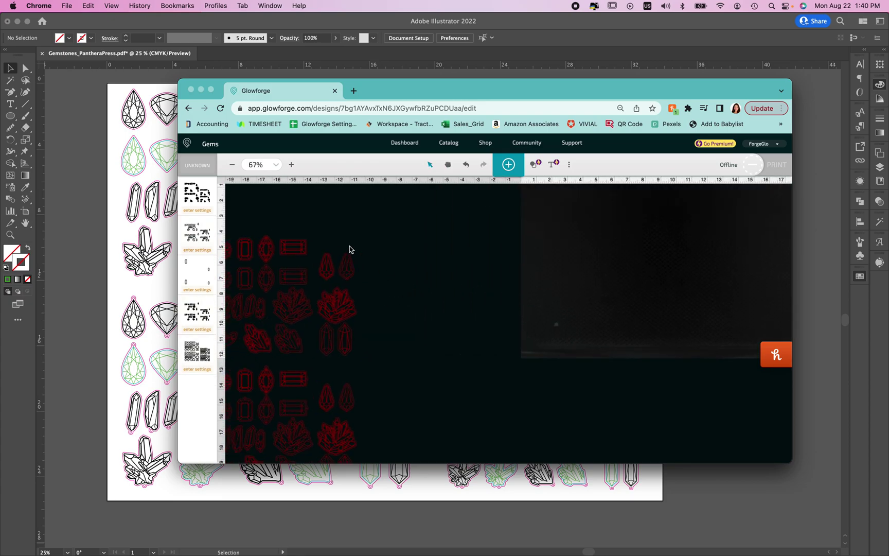
click(340, 279)
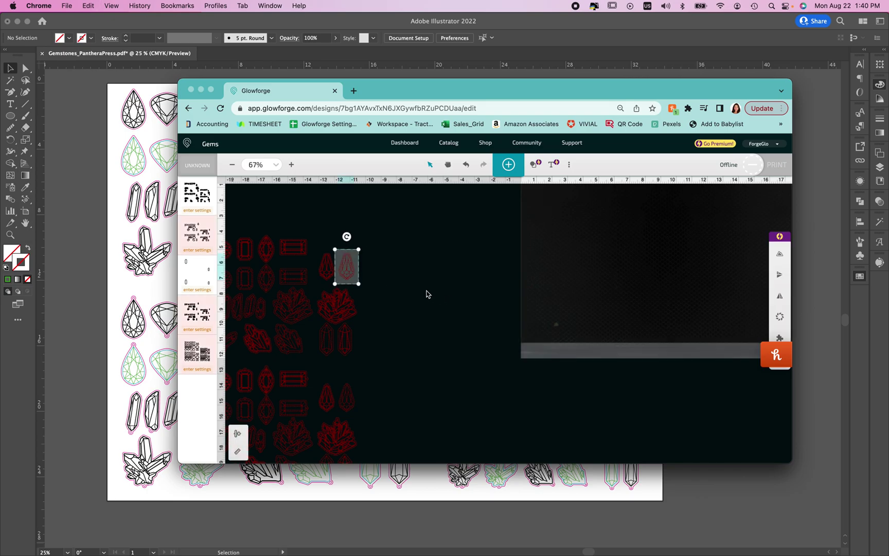
key(super+d)
drag(350, 275, 644, 289)
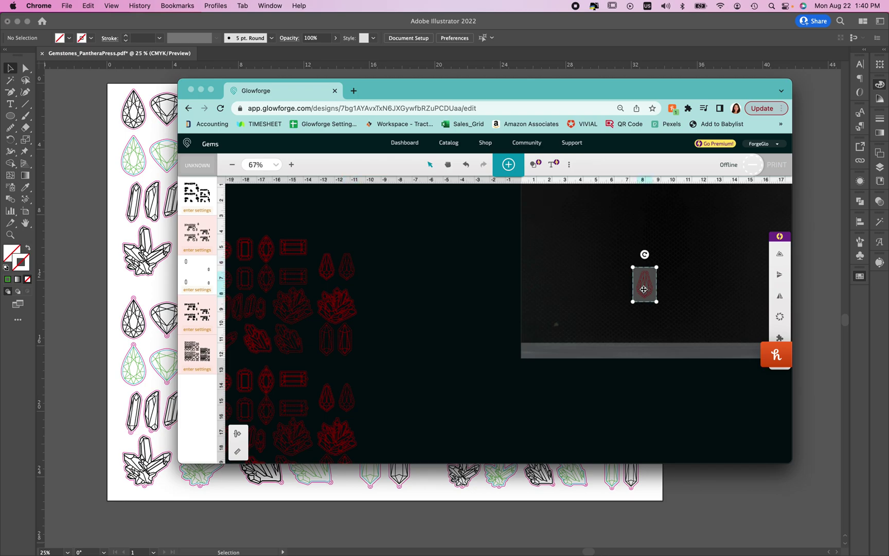
Review the gemstone designs left off the bed, and return to select the teardrop on the bed
scroll(592, 277, left, 5)
scroll(592, 278, down, 1)
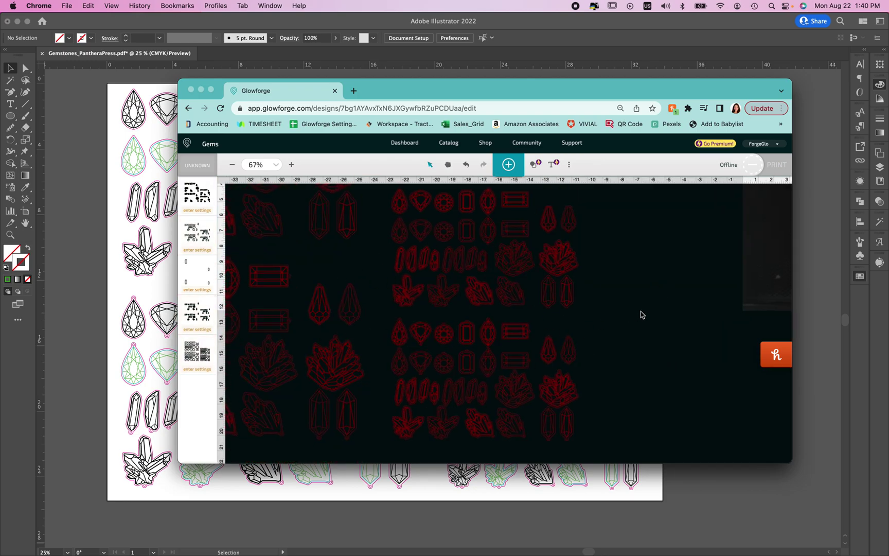
scroll(659, 304, right, 10)
scroll(659, 303, up, 2)
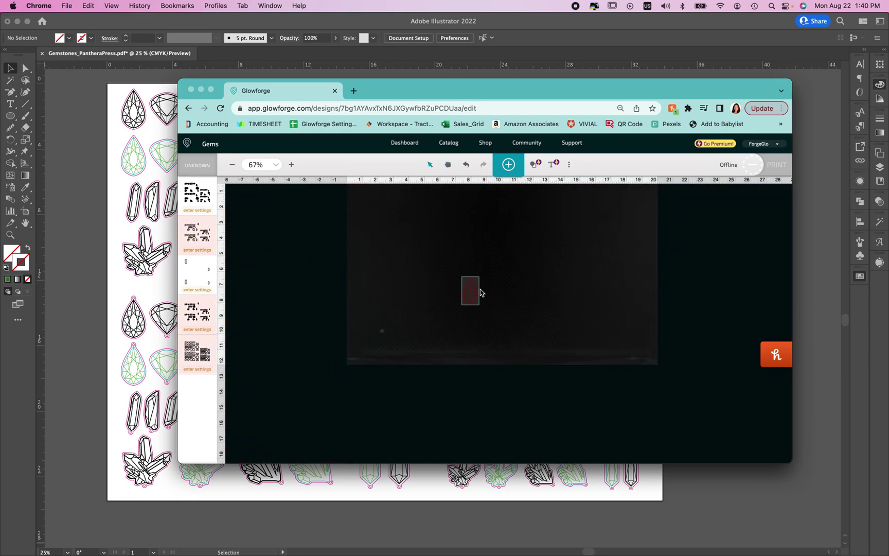
click(478, 292)
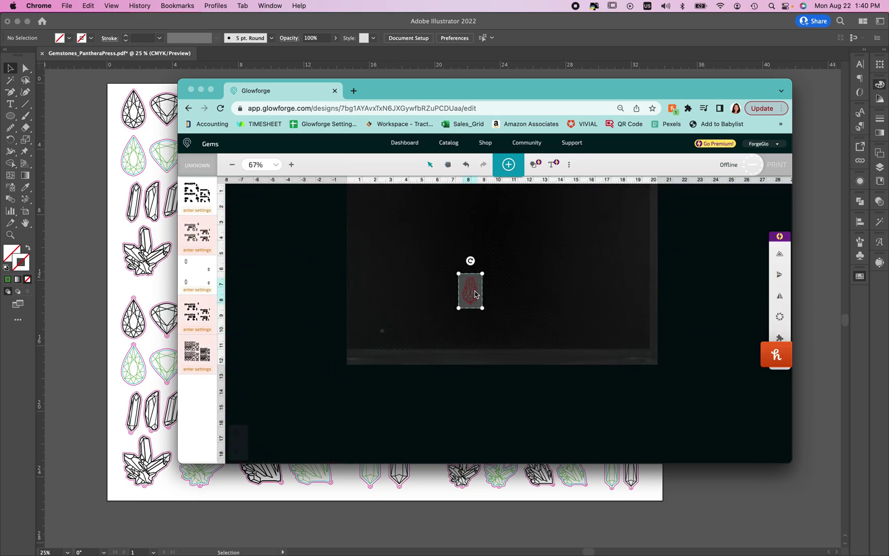
click(533, 292)
click(469, 294)
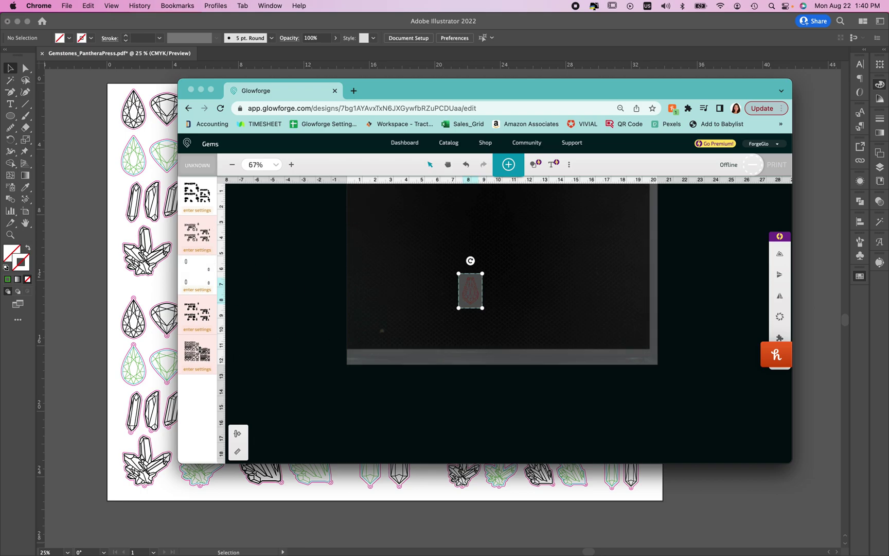
Check the offset outline layer's settings and examine the selected teardrop's lines close up
click(200, 350)
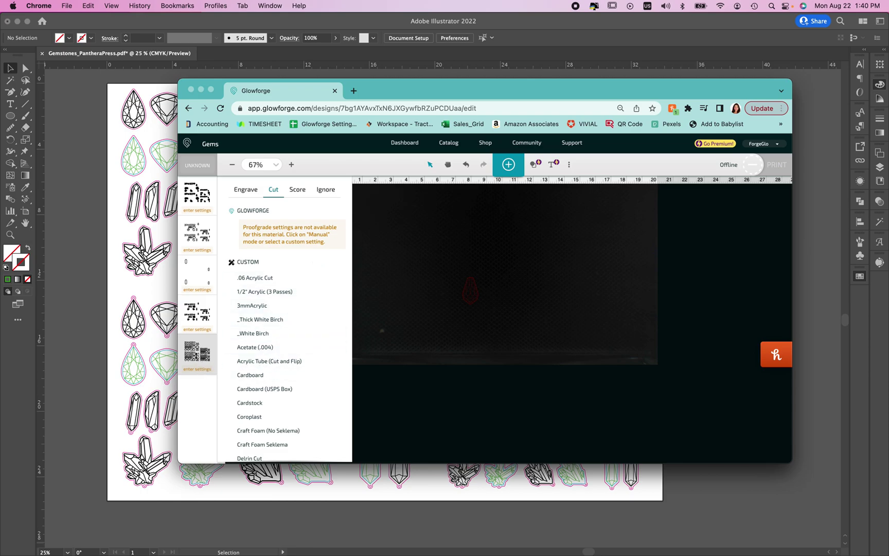
click(527, 348)
click(476, 303)
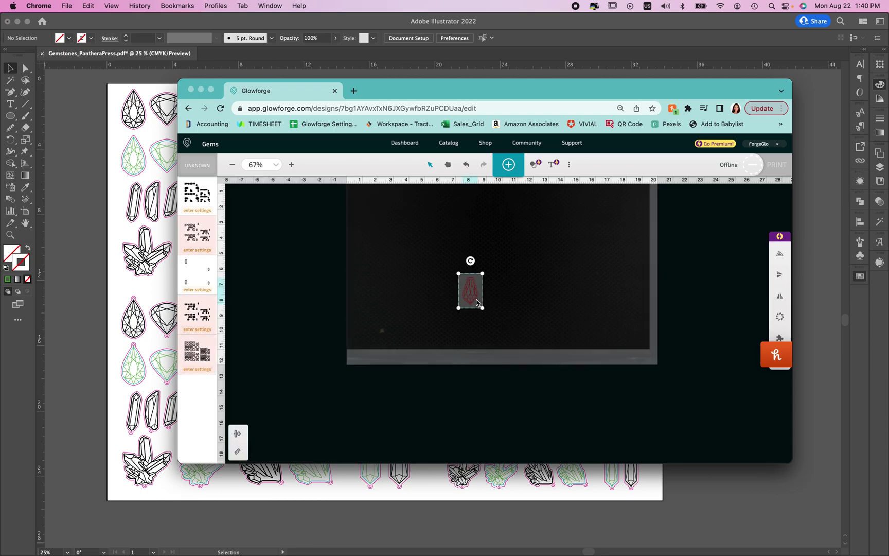
scroll(473, 301, up, 6)
drag(468, 302, 531, 363)
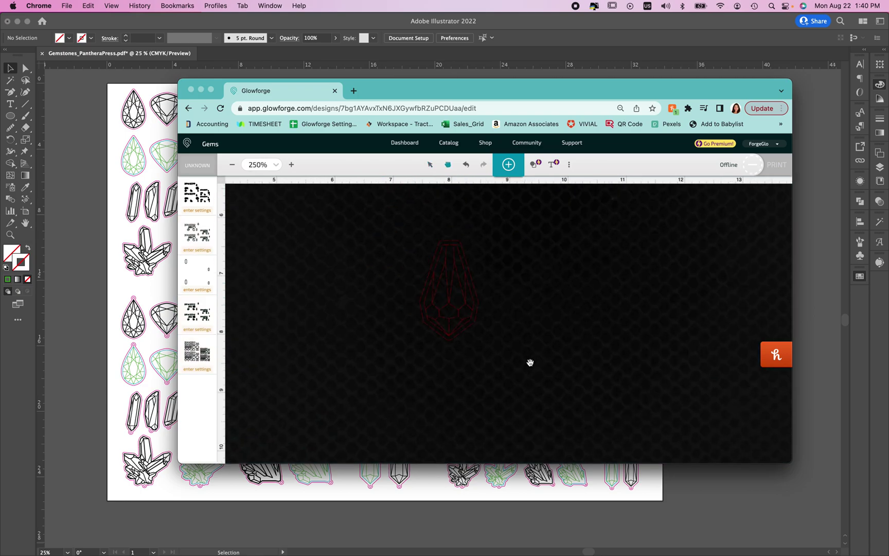
click(433, 324)
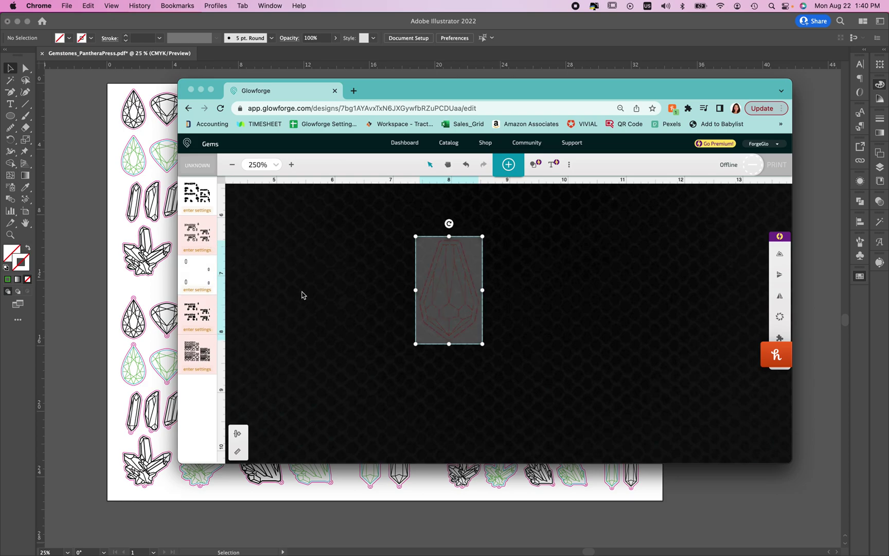
Set the teardrop's inner edge outline to Score with the custom 300 / 41 setting
click(248, 260)
click(184, 236)
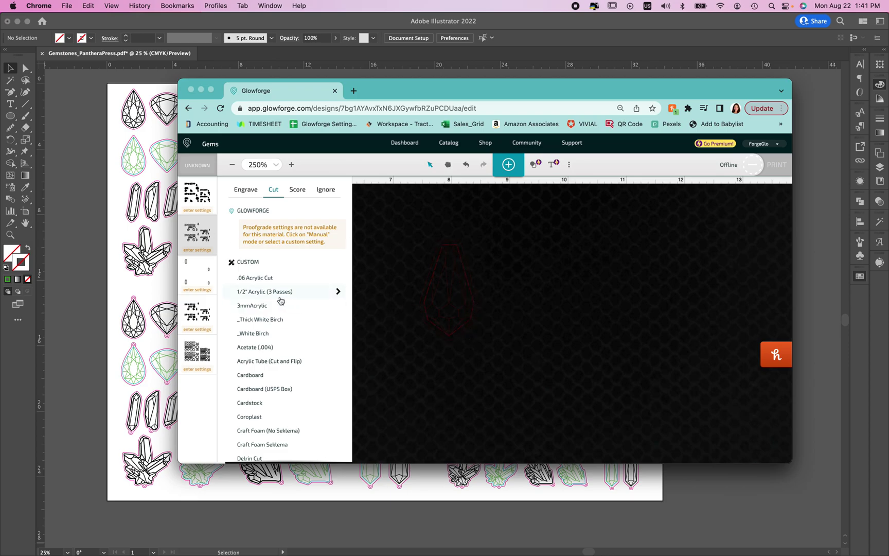
click(295, 190)
click(268, 279)
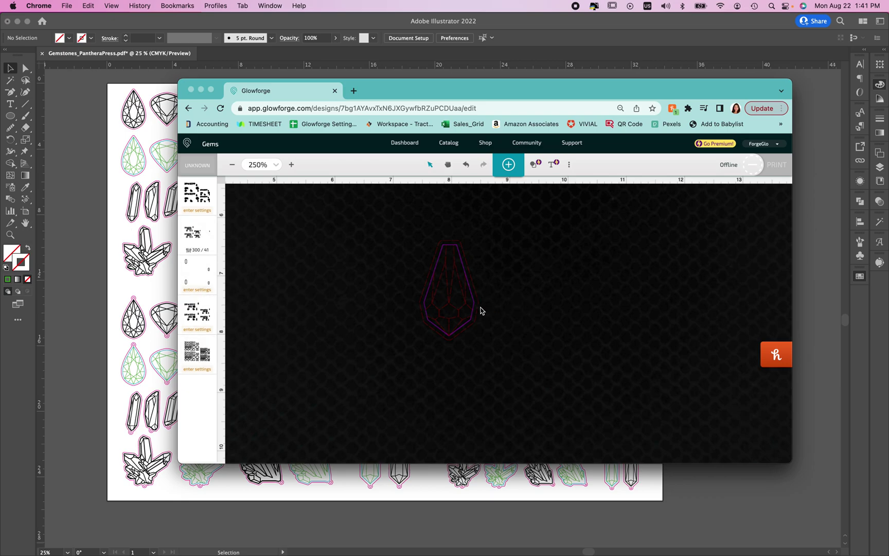
Set the teardrop's outer offset outline to Cut with the 3mmAcrylic custom setting
click(481, 310)
click(192, 340)
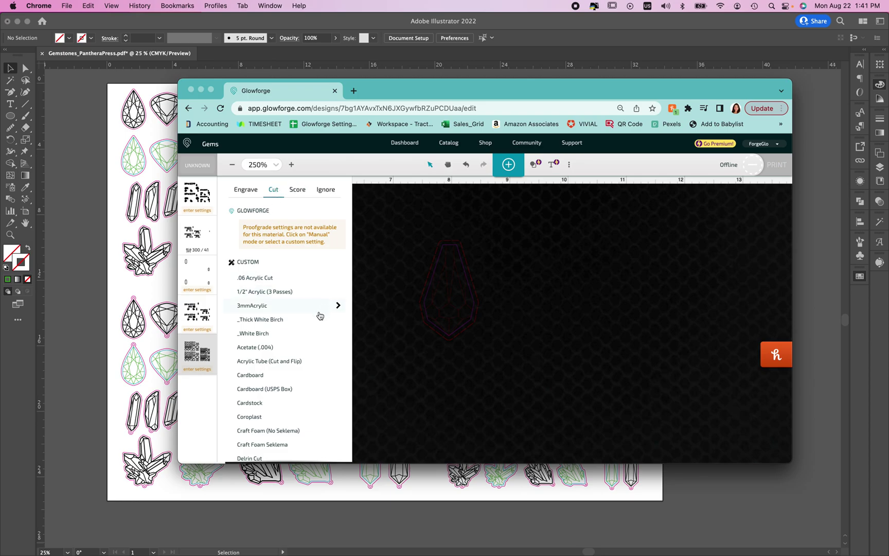
click(337, 307)
click(649, 349)
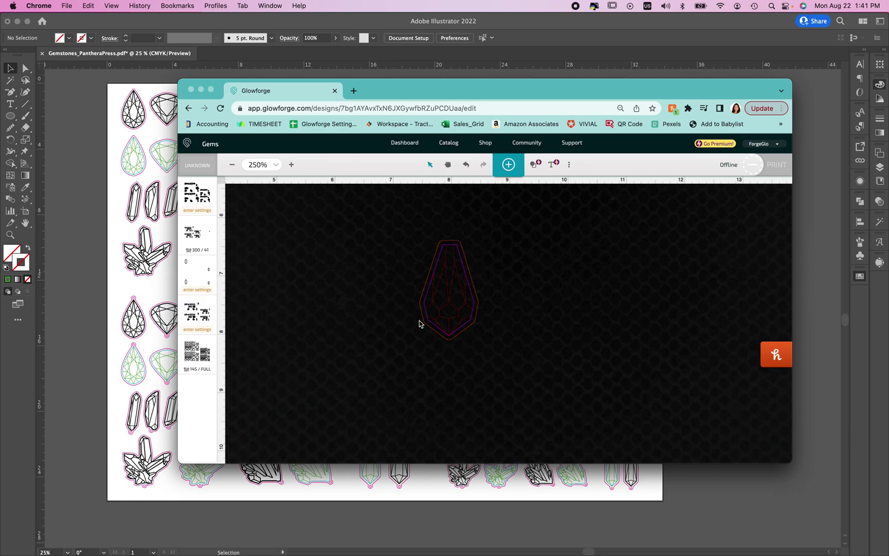
Check the score setting assigned to the teardrop's inner edge outline
click(458, 302)
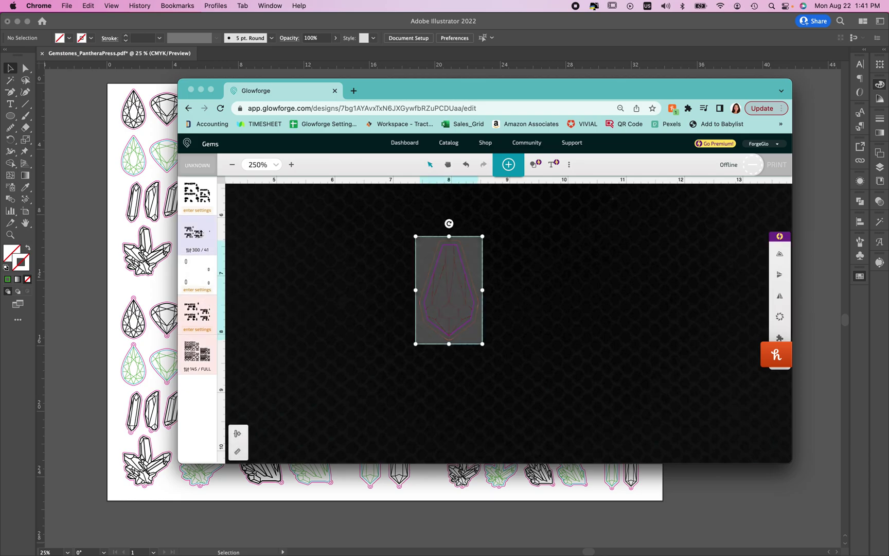
click(201, 234)
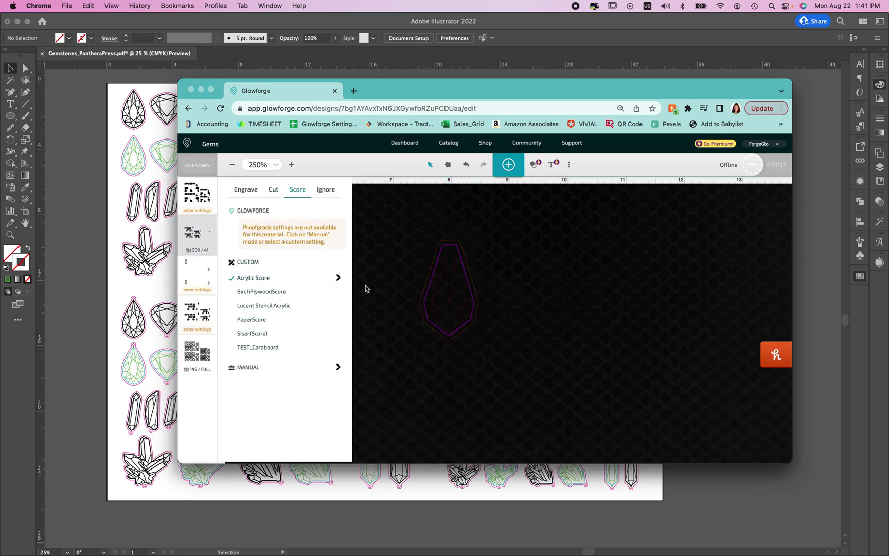
click(512, 324)
Set the teardrop's inner facet lines to Score with the custom Acrylic Score setting
click(447, 309)
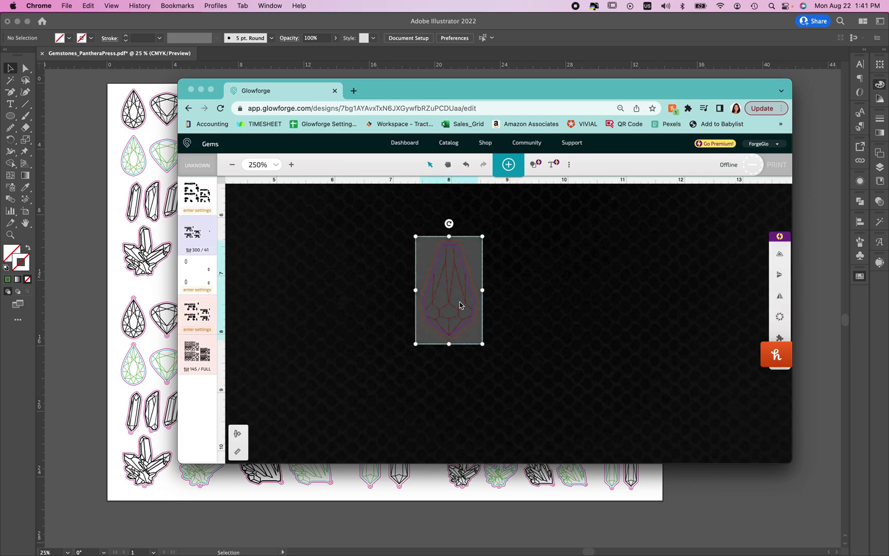
click(194, 311)
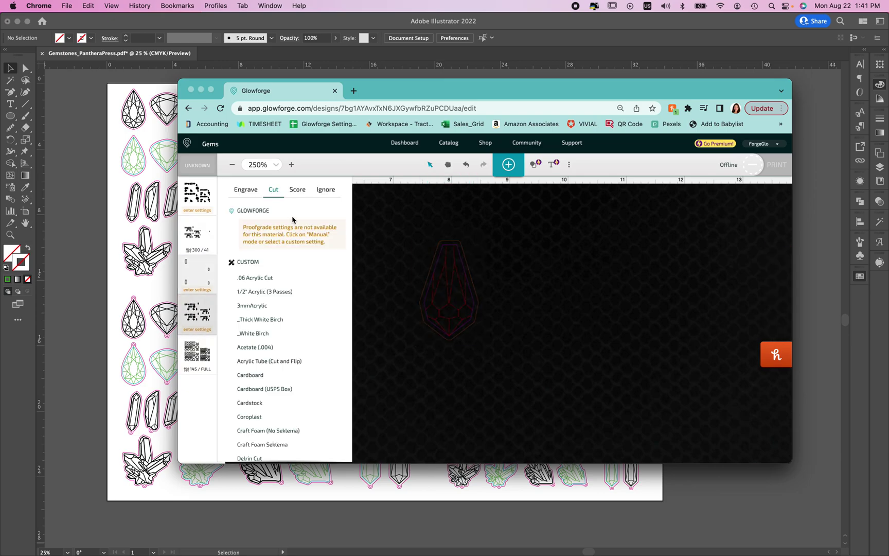
click(297, 190)
click(278, 277)
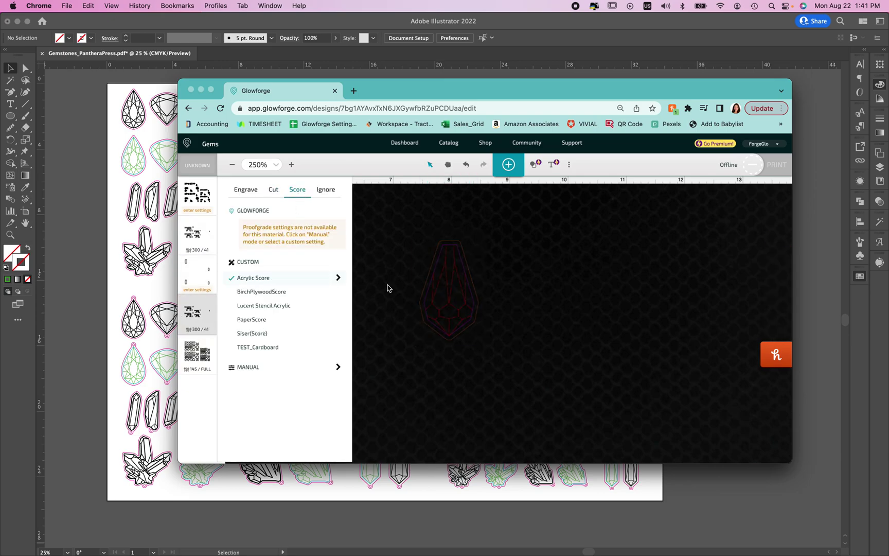
click(560, 319)
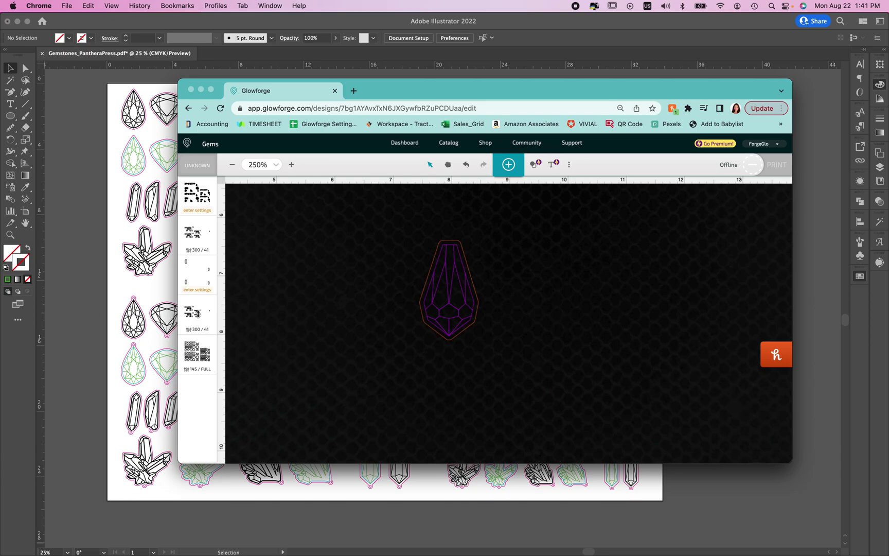
Review the 3mmAcrylic cut settings of the teardrop's outer offset outline
drag(200, 278, 191, 309)
click(197, 358)
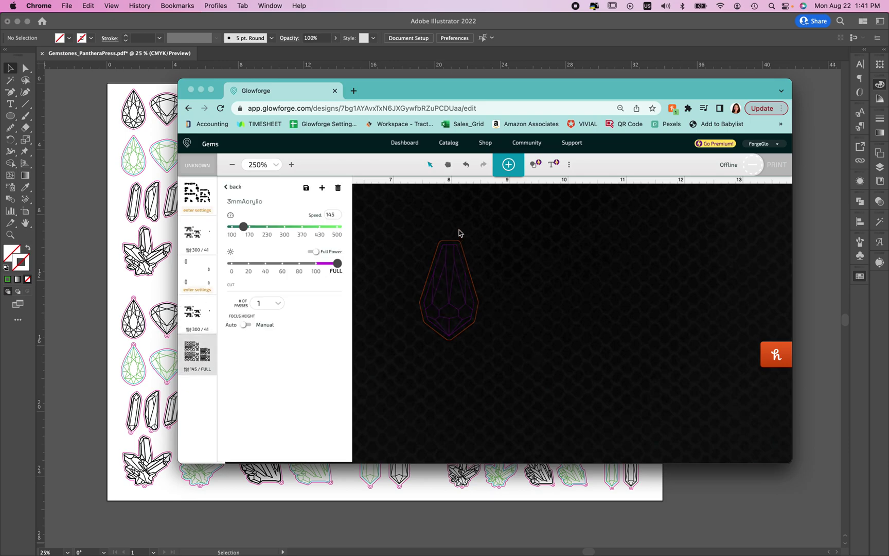
click(513, 281)
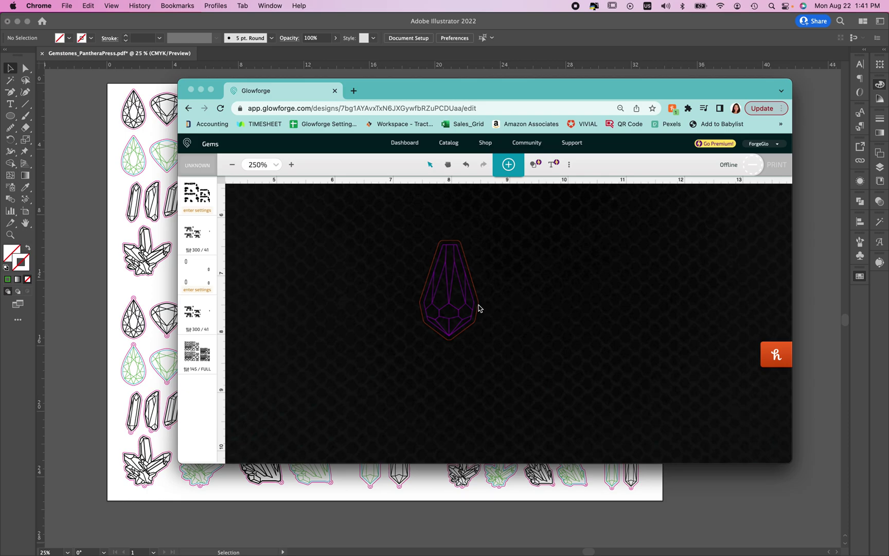
Set the teardrop's outer offset outline to Ignore
click(193, 349)
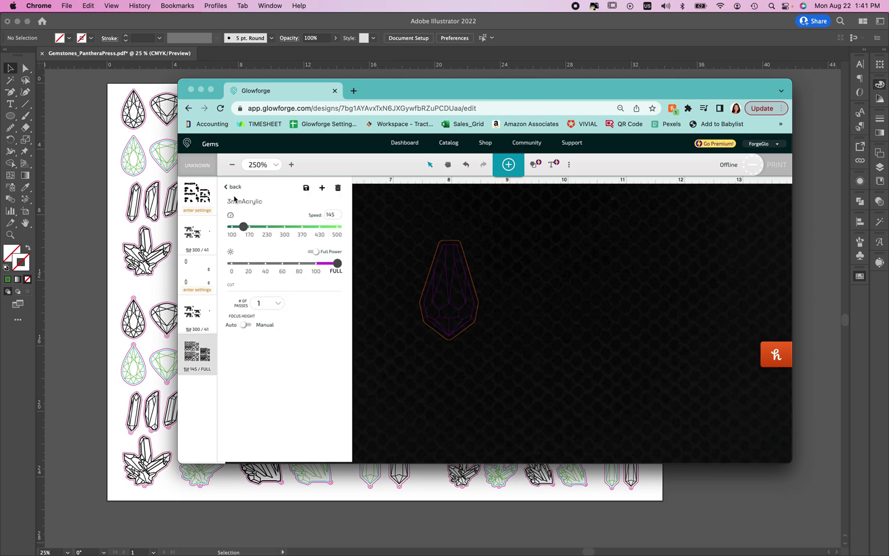
click(233, 186)
click(326, 190)
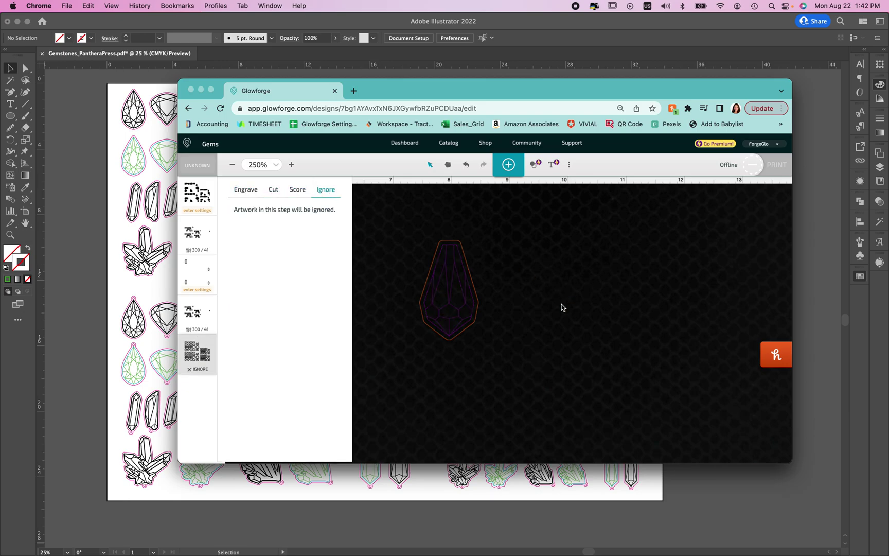
Set the teardrop's inner edge outline to Cut with the custom 3mmAcrylic setting, and return to the gemstone file in Illustrator
click(444, 296)
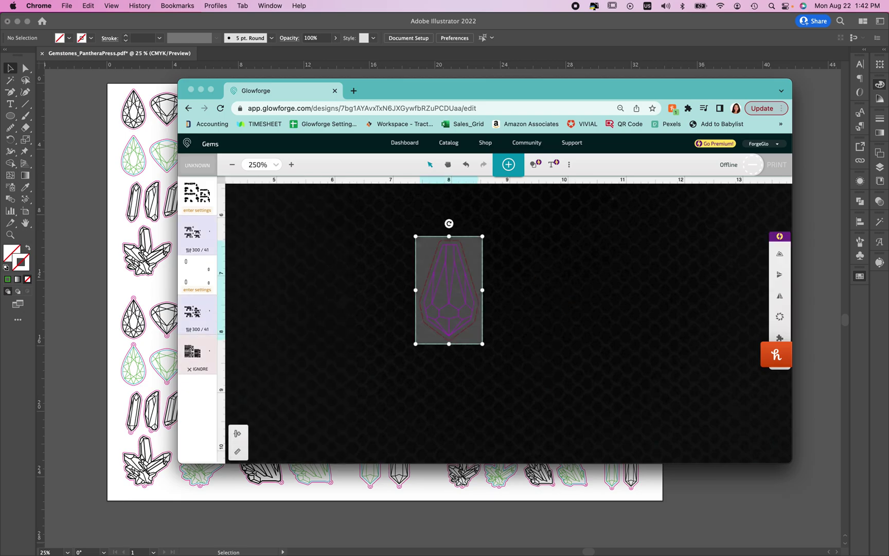
click(205, 238)
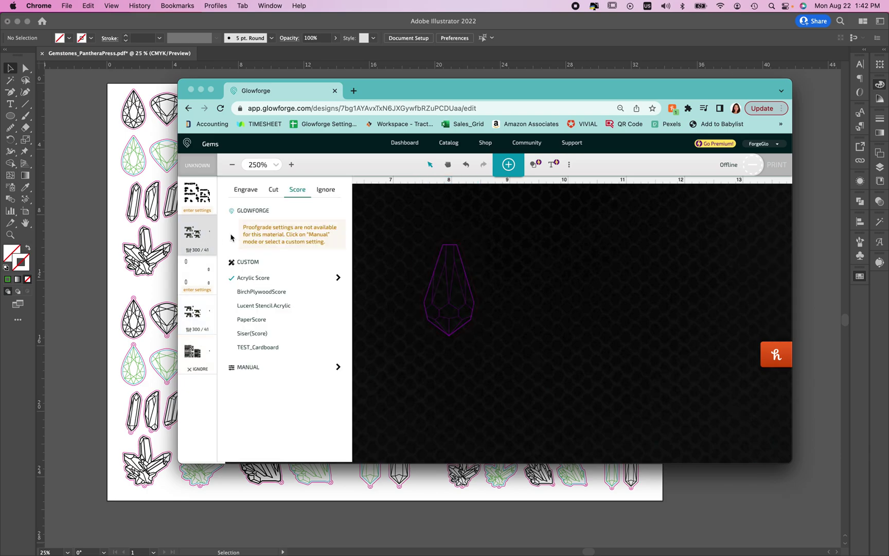
click(279, 192)
click(338, 307)
click(568, 368)
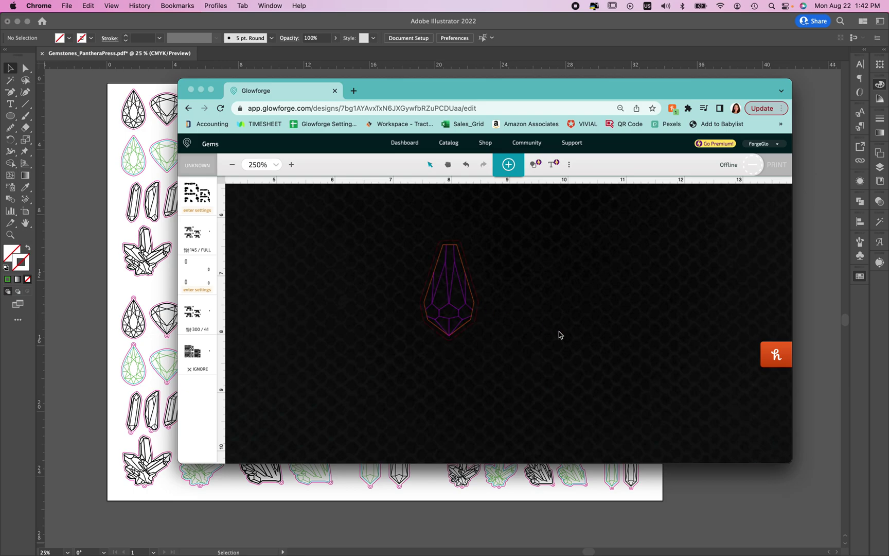
click(719, 498)
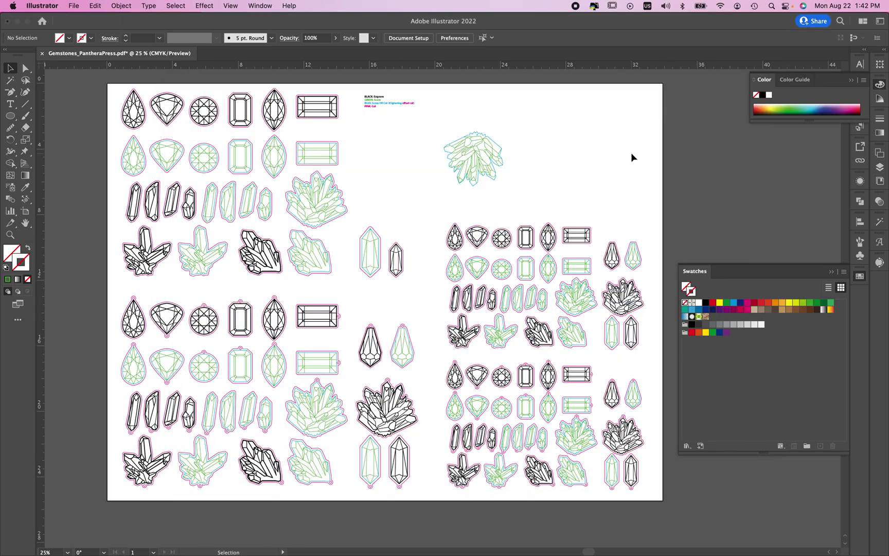